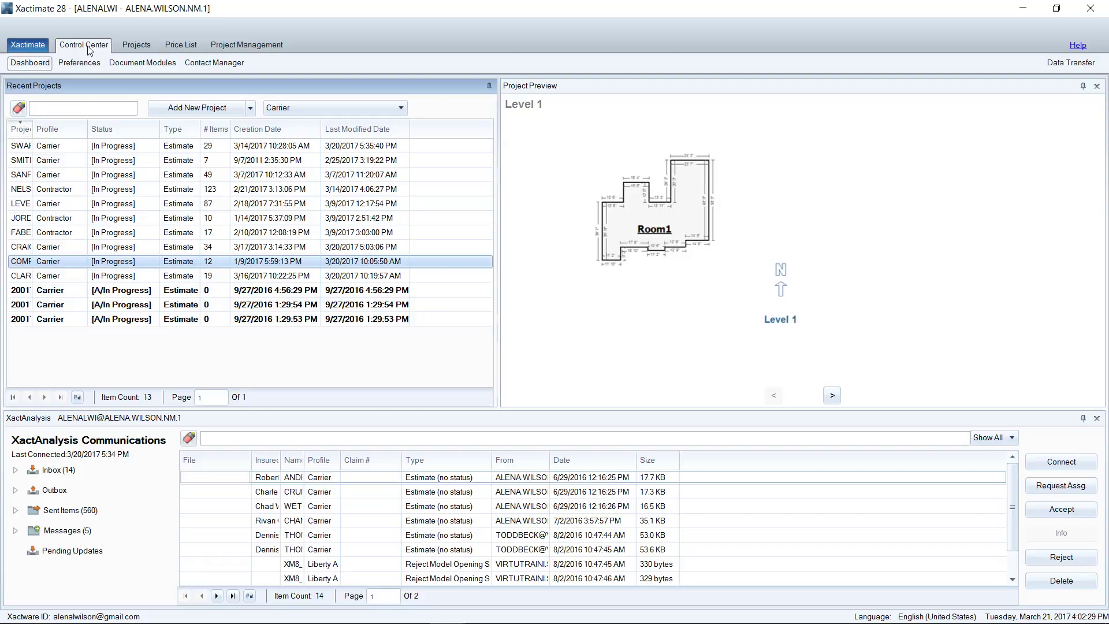
Step: Show the All Projects list of local projects and widen the Insured column
{"action": "left_click", "coordinate": [139, 49]}
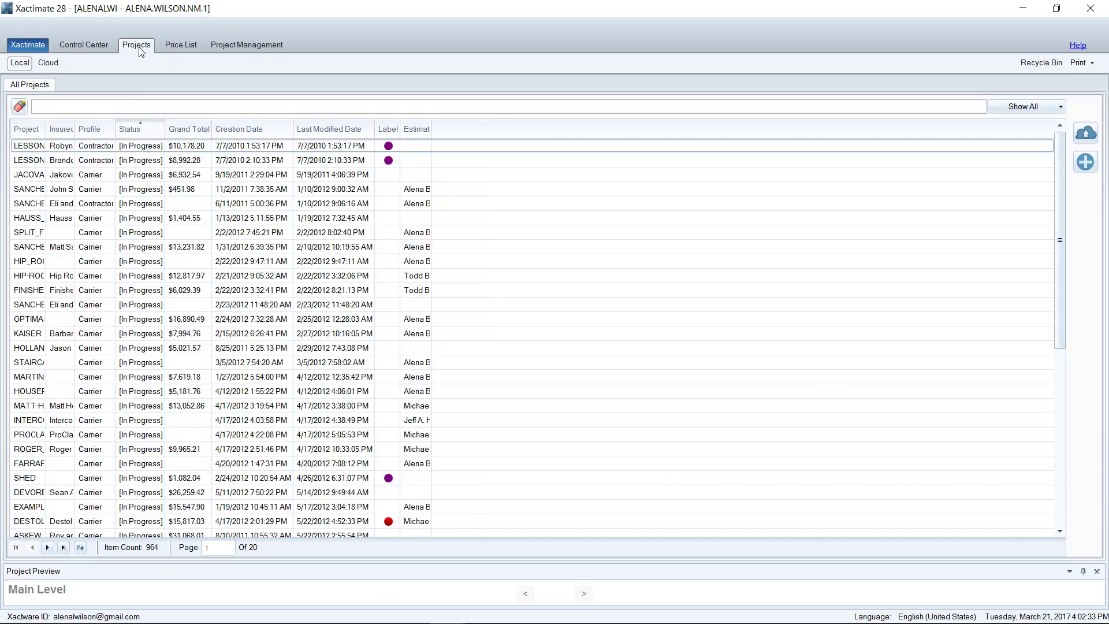
{"action": "scroll", "coordinate": [278, 261], "scroll_direction": "down", "scroll_amount": 7}
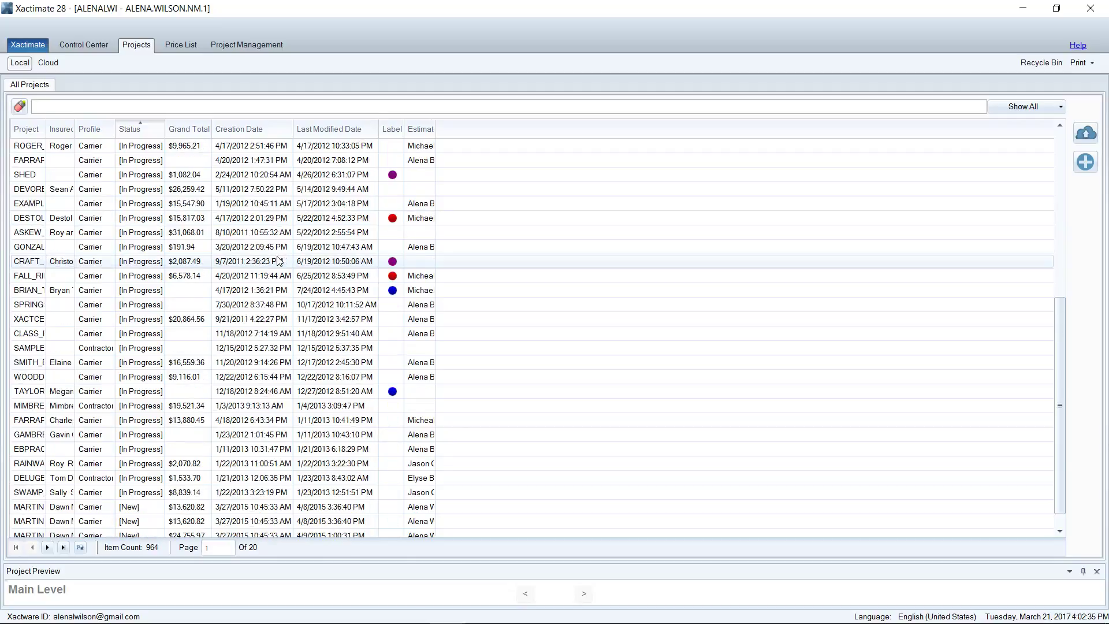
{"action": "scroll", "coordinate": [278, 261], "scroll_direction": "up", "scroll_amount": 7}
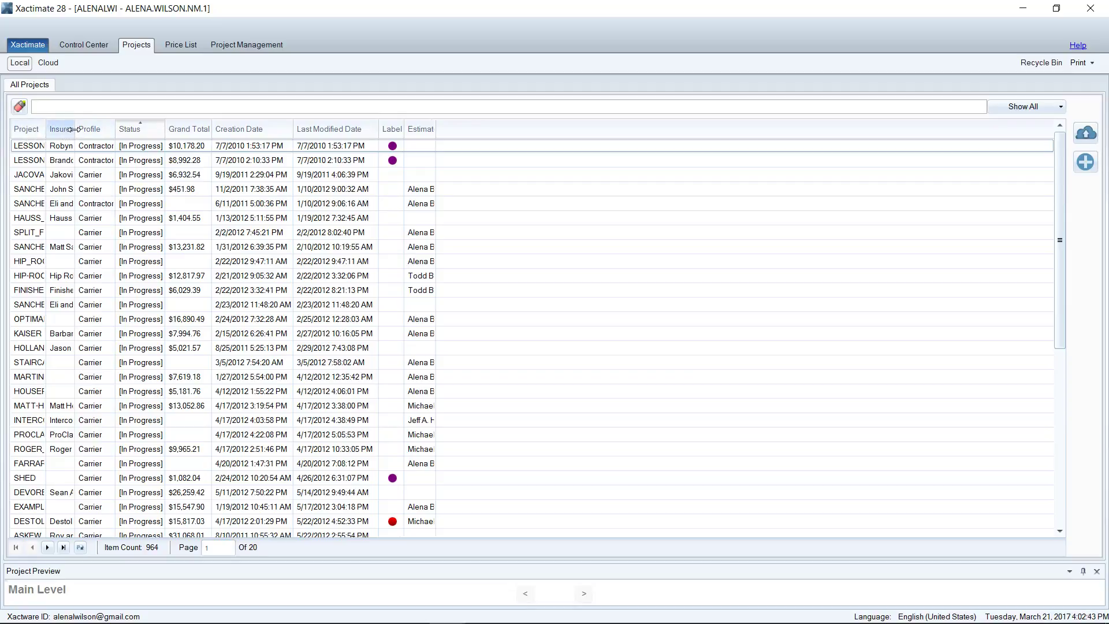
{"action": "left_click_drag", "start_coordinate": [74, 129], "coordinate": [81, 130]}
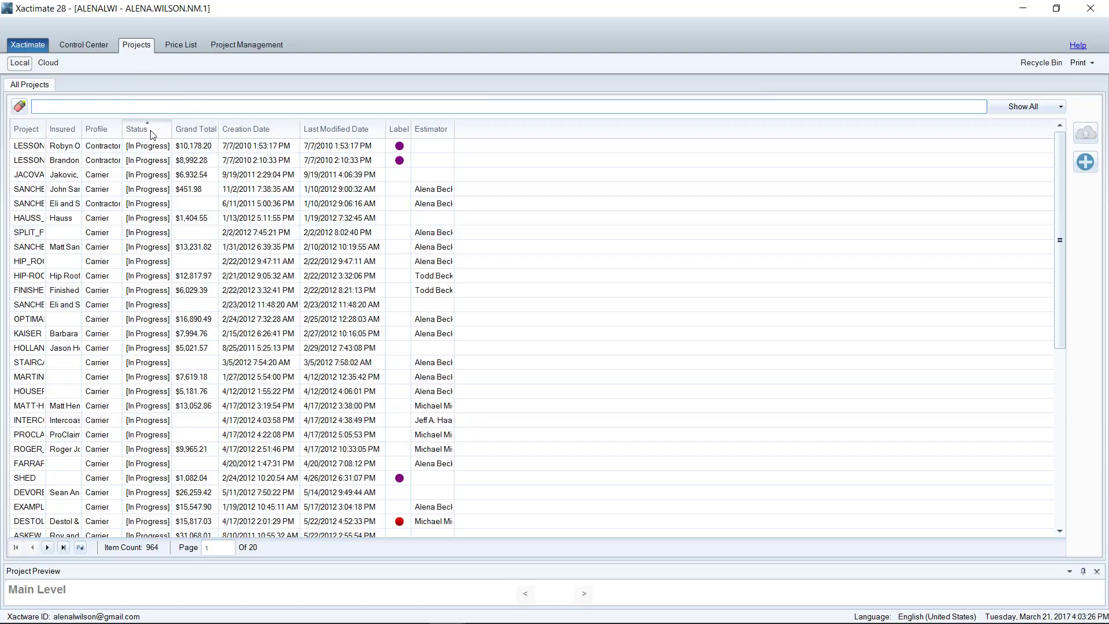
Step: Hide the Estimator column, then page to the last page and back to page 1
{"action": "right_click", "coordinate": [161, 134]}
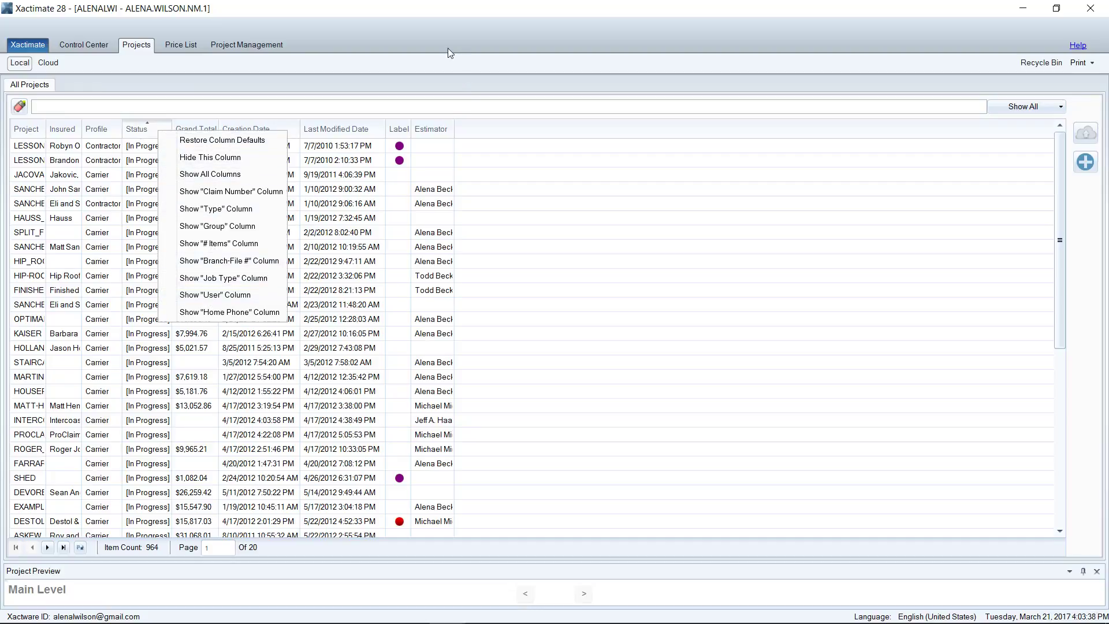
{"action": "left_click", "coordinate": [289, 78]}
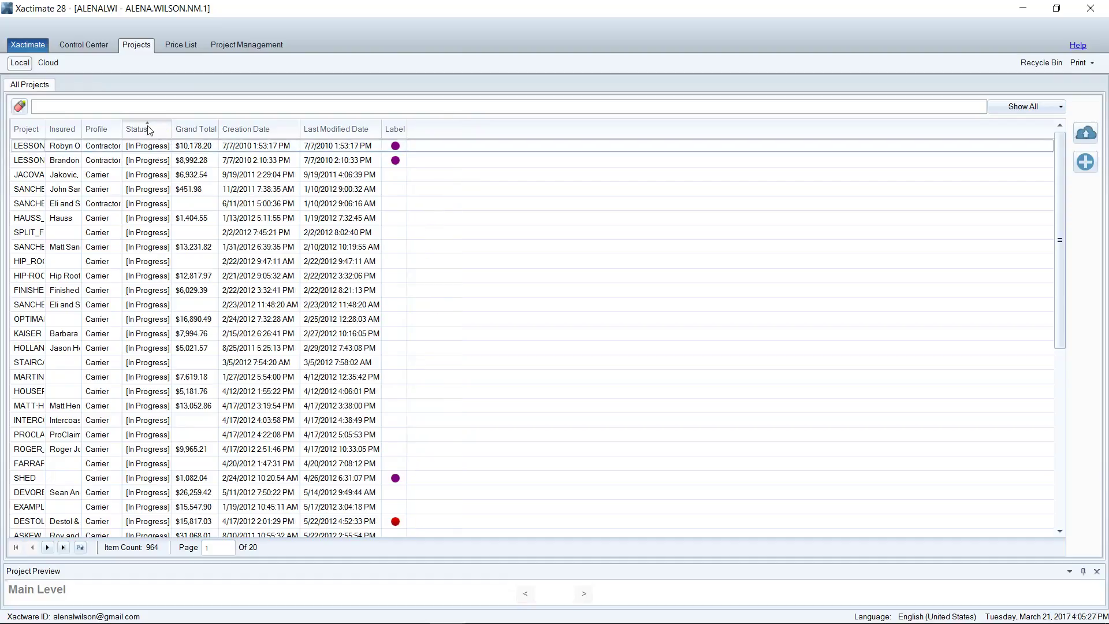
{"action": "left_click", "coordinate": [63, 548]}
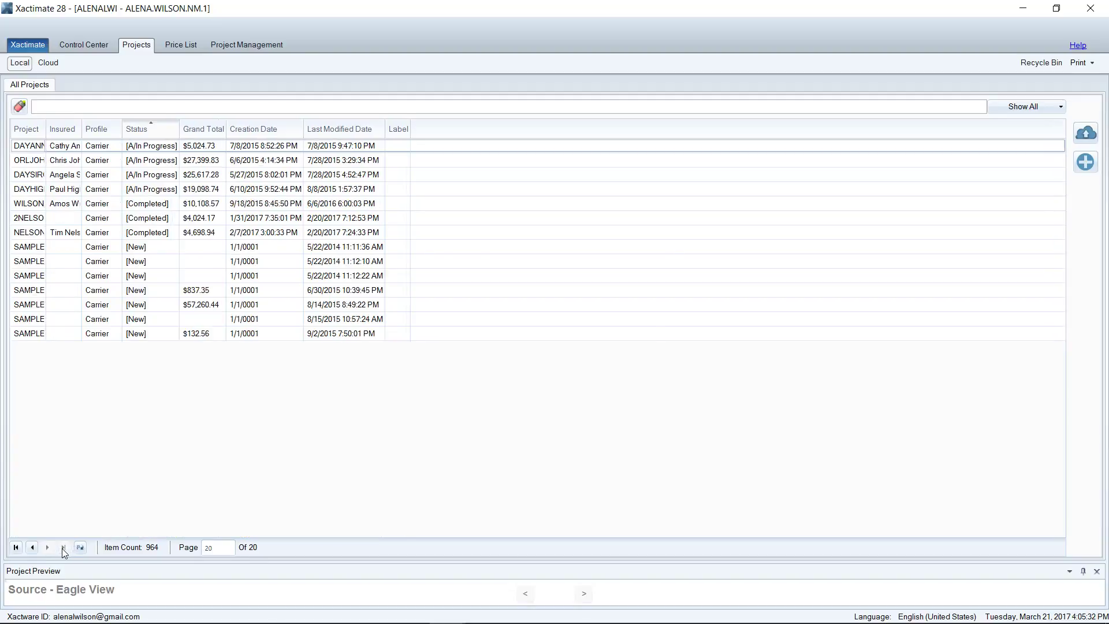
{"action": "left_click", "coordinate": [91, 206]}
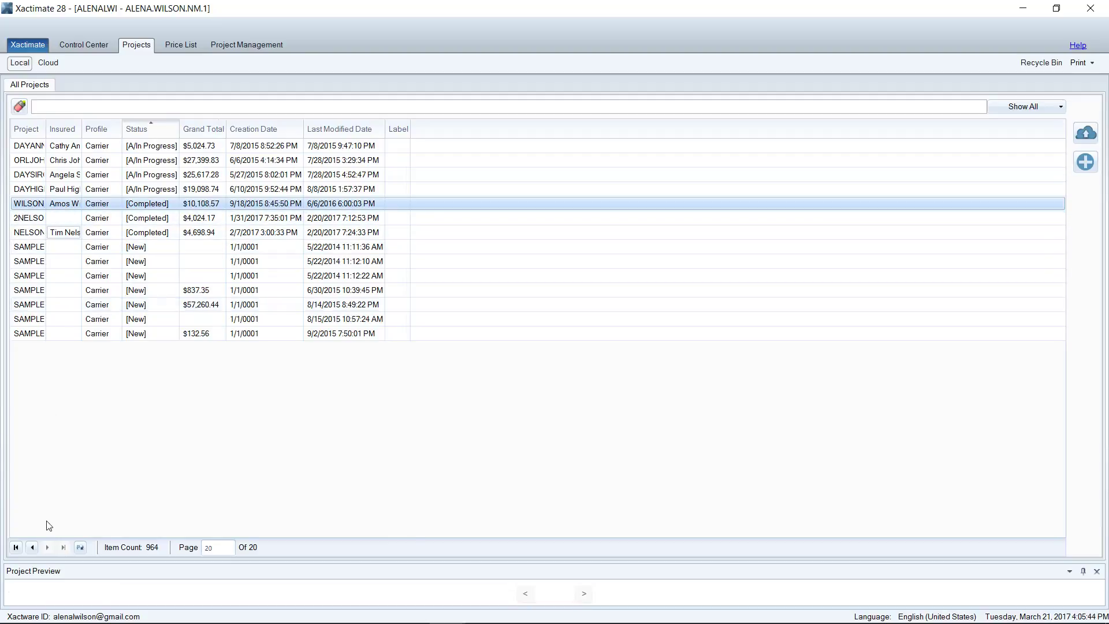
{"action": "left_click", "coordinate": [16, 548]}
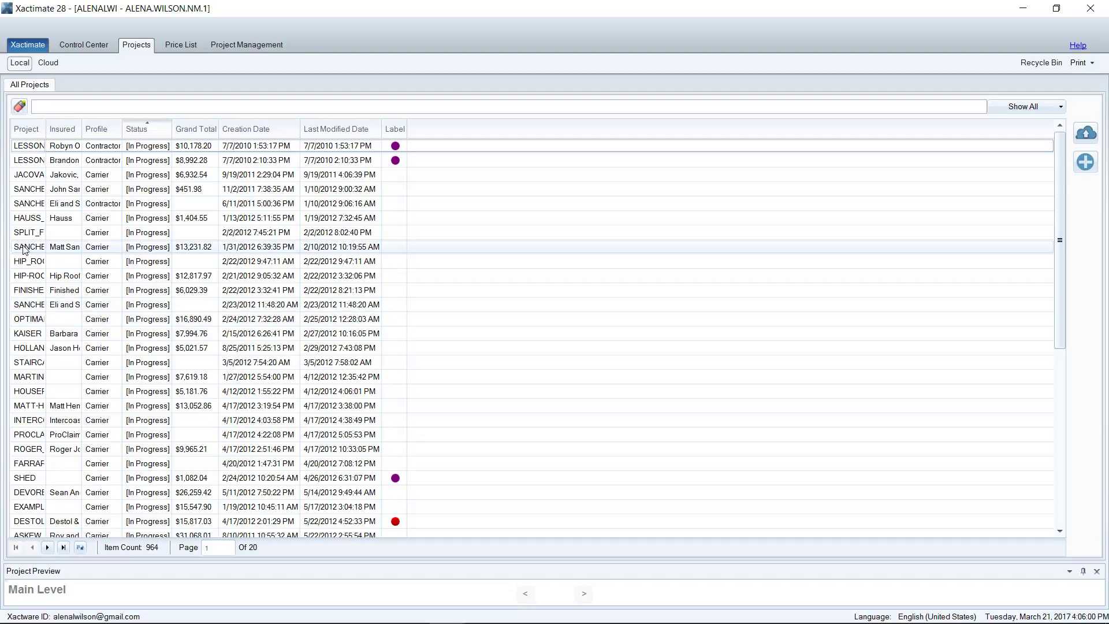
Step: Search the projects for 'complex' and open the COMPLEX_ROOF estimate
{"action": "left_click", "coordinate": [116, 108]}
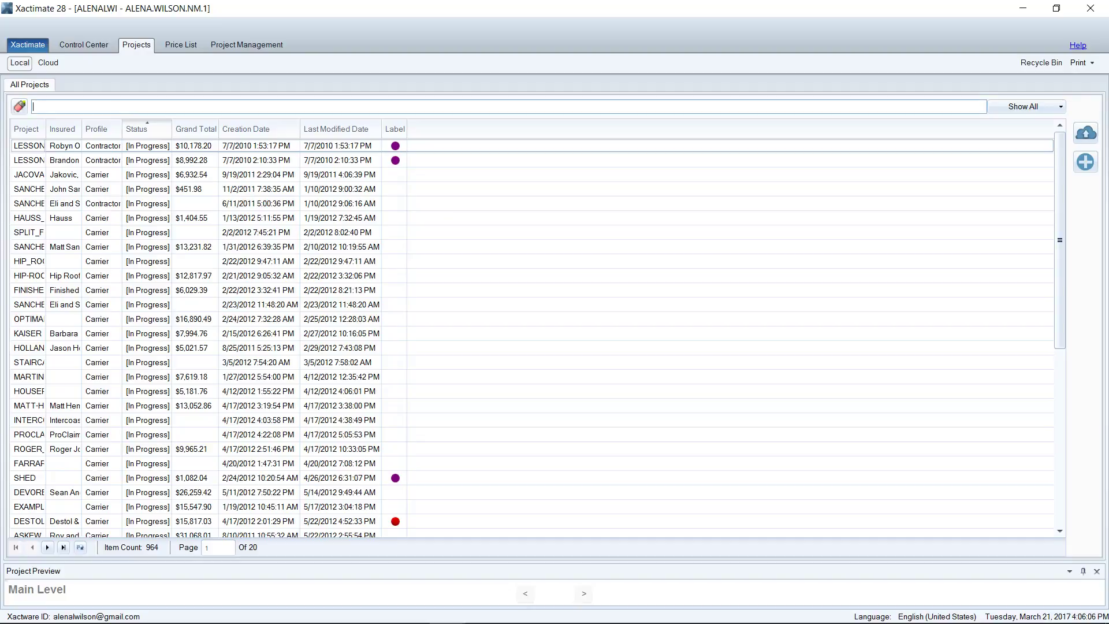
{"action": "type", "text": "complex"}
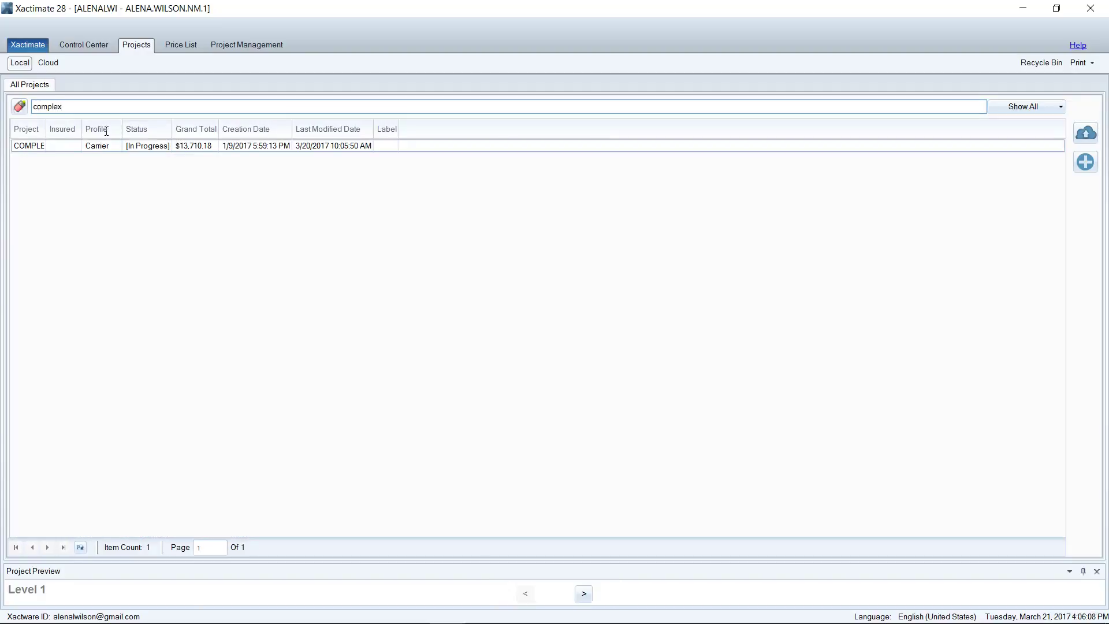
{"action": "double_click", "coordinate": [57, 153]}
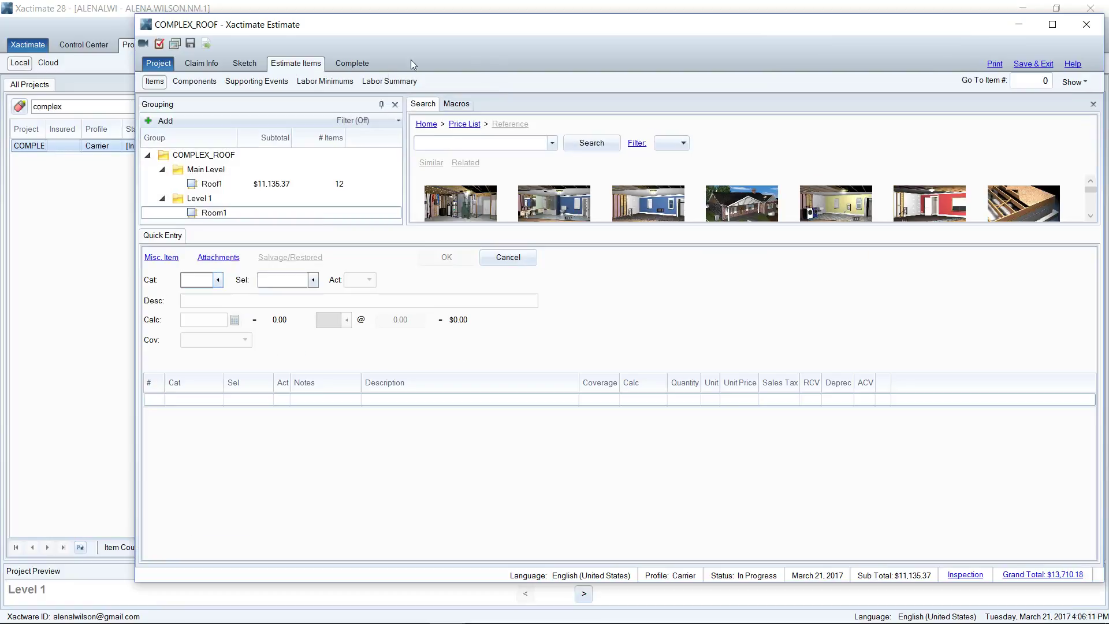
Step: Show the estimate's completion status and bring up the Required Information form
{"action": "left_click", "coordinate": [364, 67]}
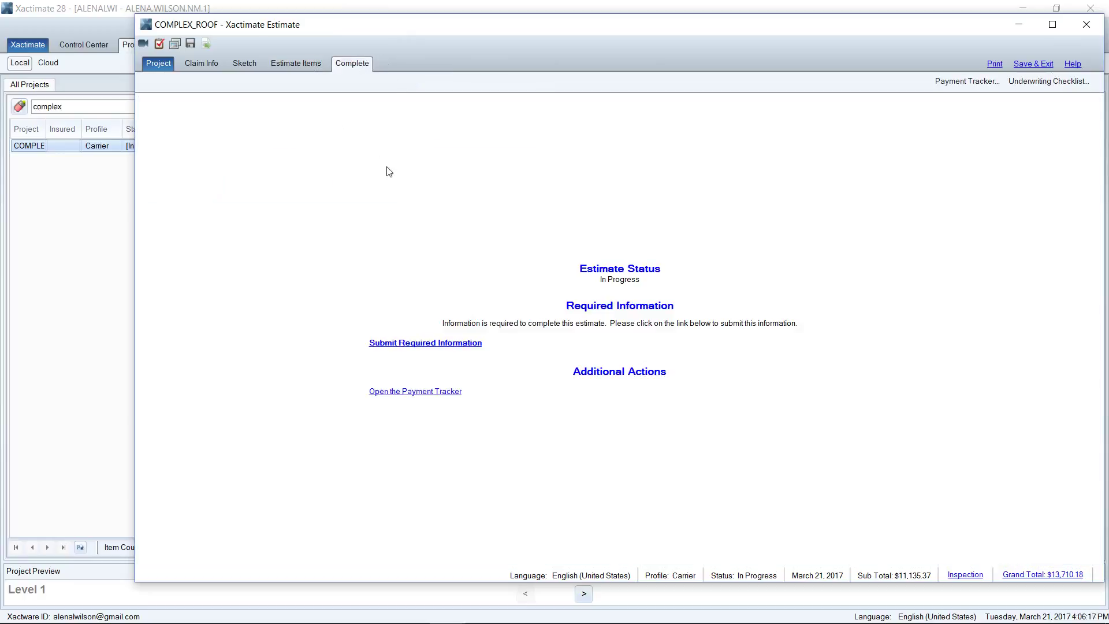
{"action": "left_click", "coordinate": [414, 344]}
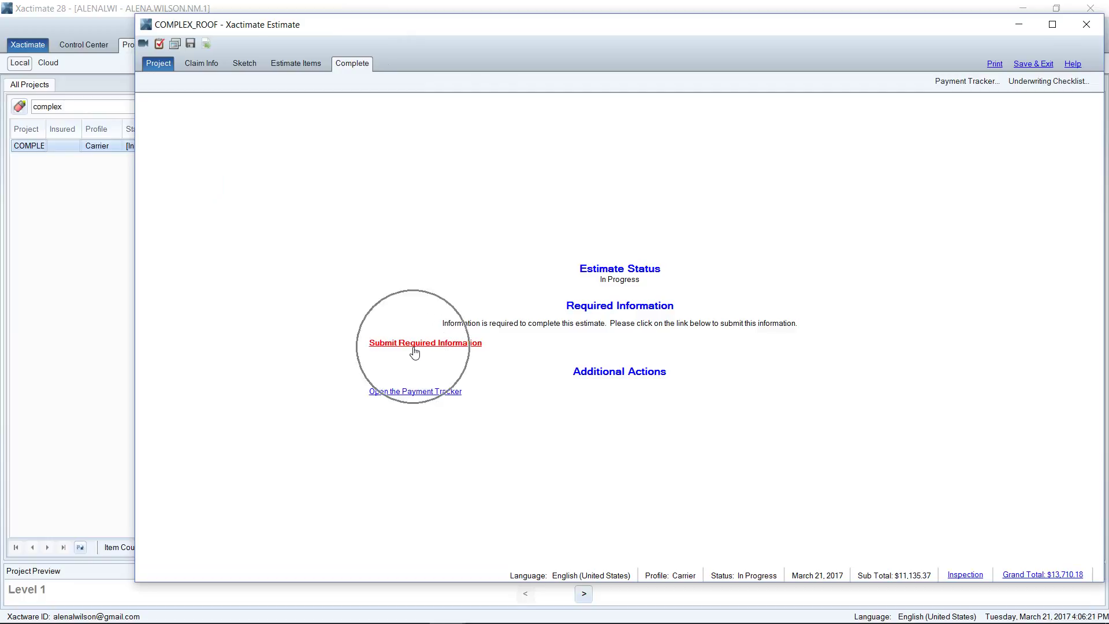
{"action": "left_click", "coordinate": [415, 351]}
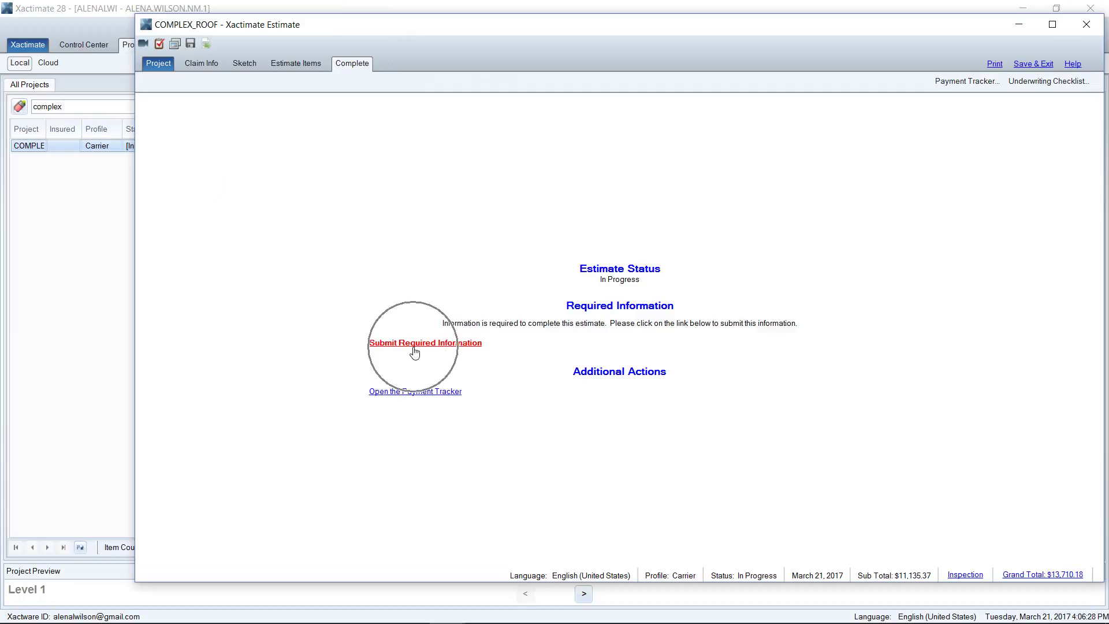
{"action": "left_click", "coordinate": [414, 352]}
{"action": "left_click", "coordinate": [415, 351]}
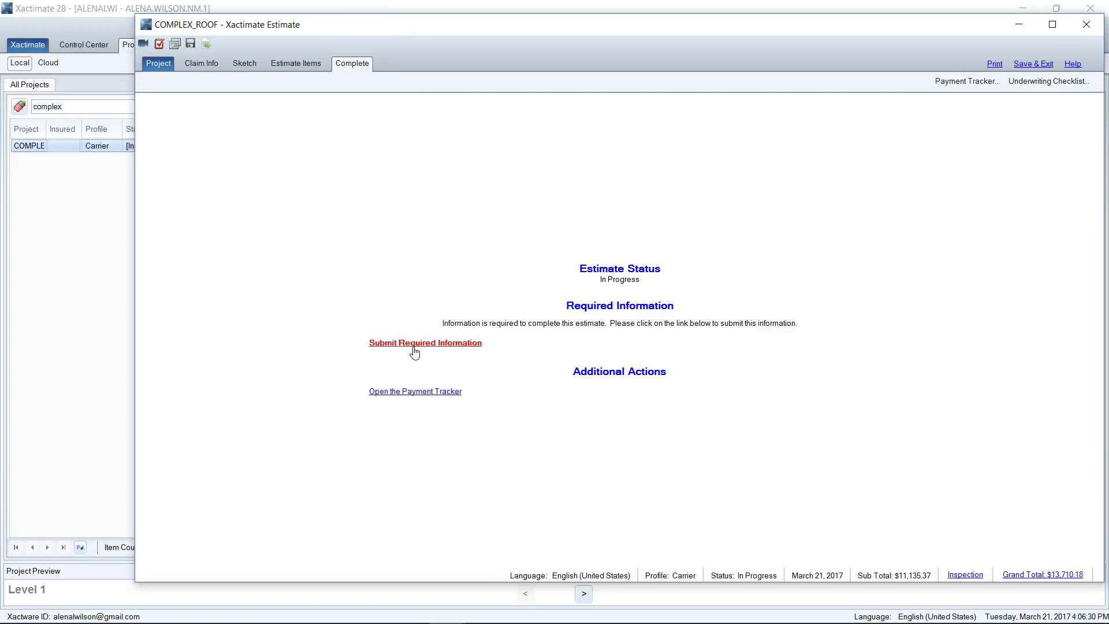
{"action": "left_click", "coordinate": [415, 352]}
Step: Assign a Claim Rep from the people list and fill the missing dates with 01/09/2017
{"action": "left_click", "coordinate": [414, 351]}
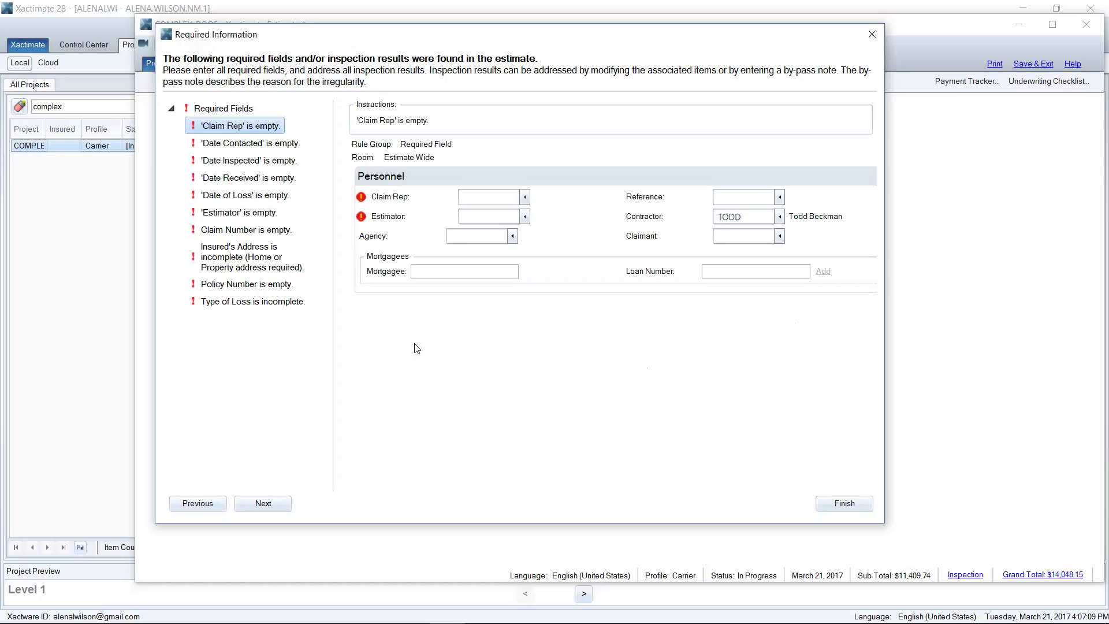
{"action": "key", "text": "Tab"}
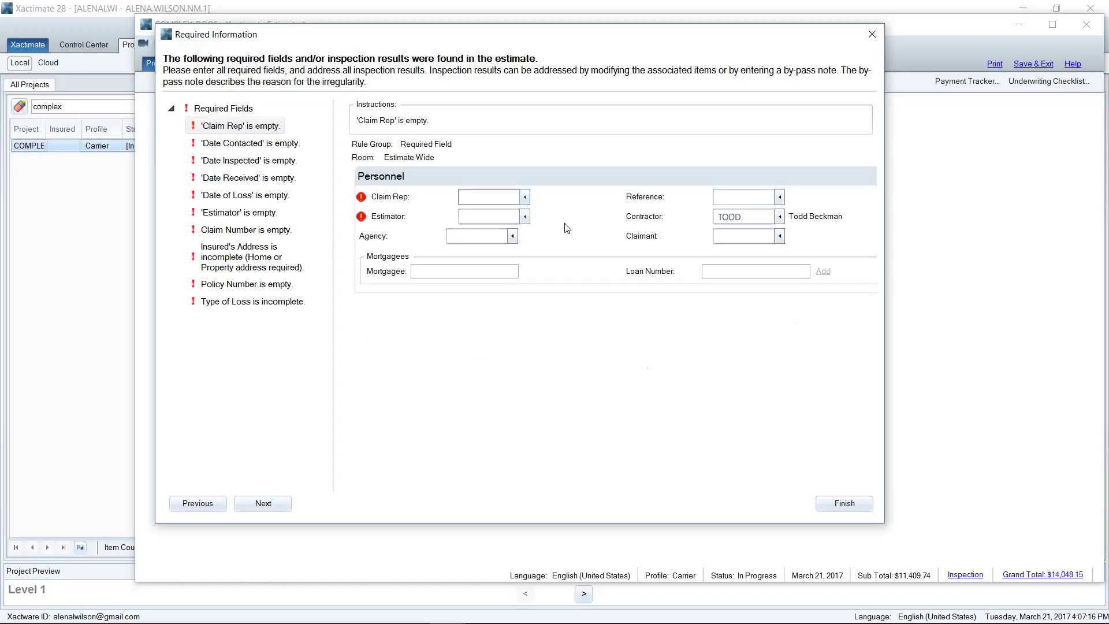
{"action": "left_click", "coordinate": [526, 197]}
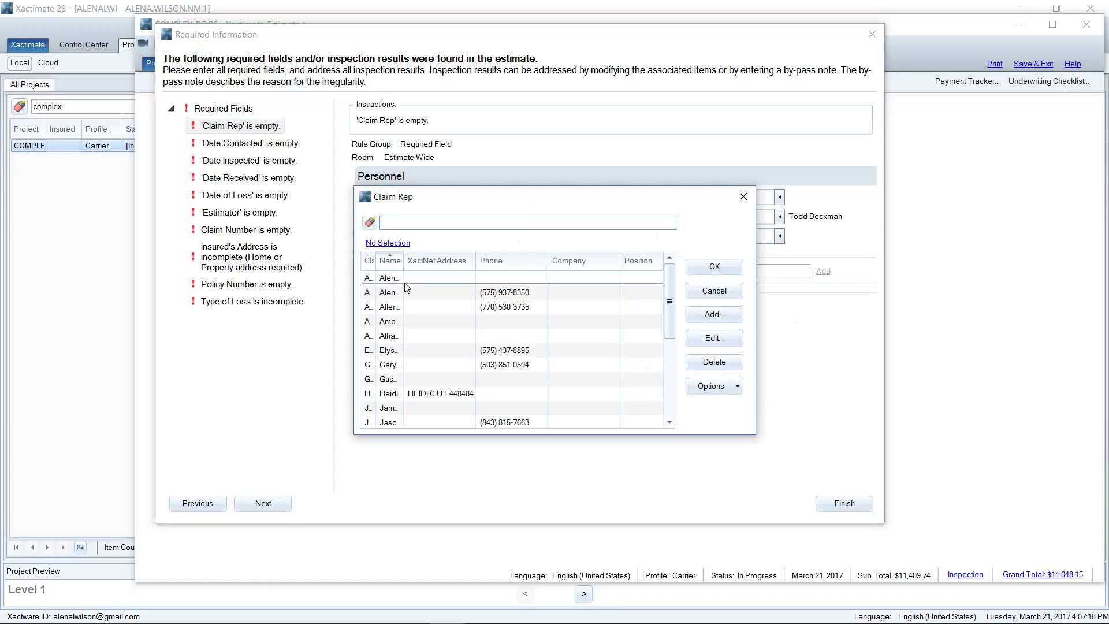
{"action": "double_click", "coordinate": [405, 284]}
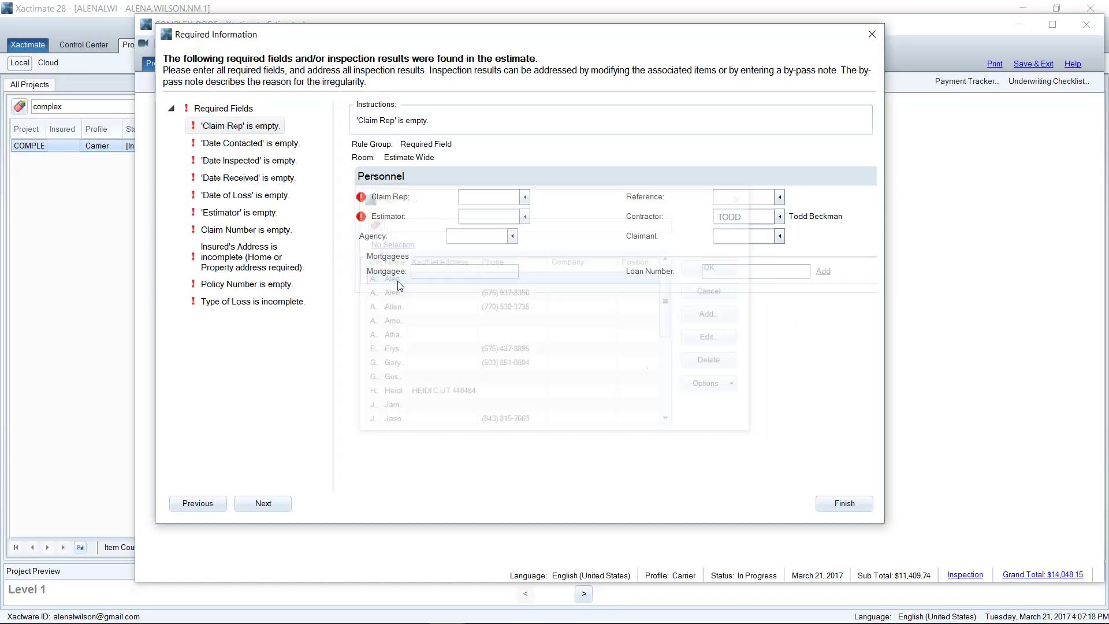
{"action": "left_click", "coordinate": [256, 147]}
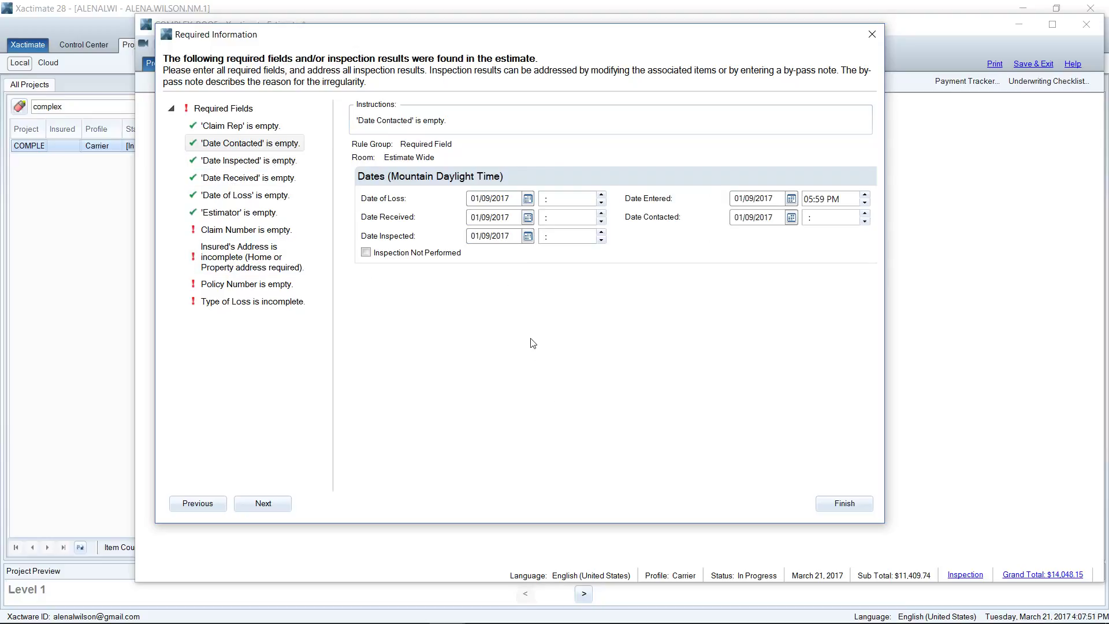
Step: Enter the claim number, the policy number and HAIL as the type of loss
{"action": "left_click", "coordinate": [244, 231]}
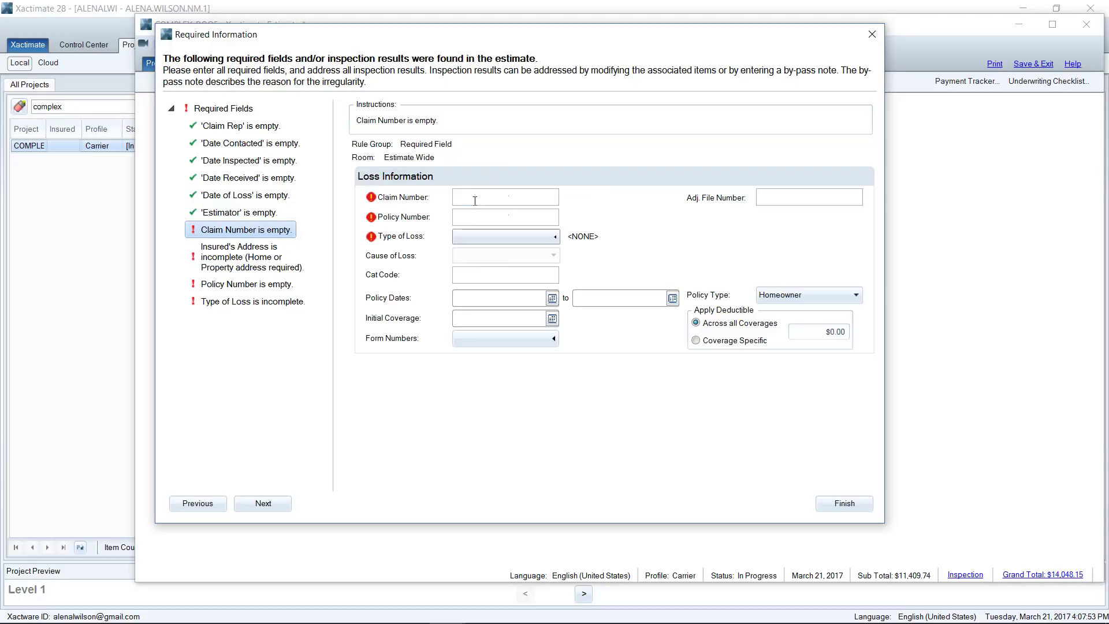
{"action": "key", "text": "Tab"}
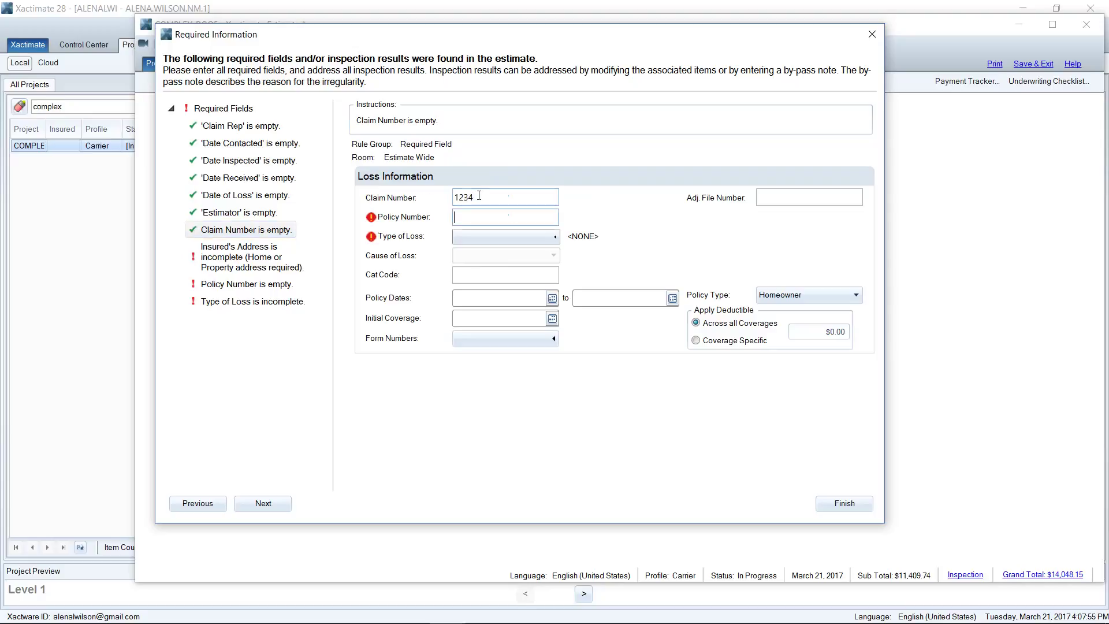
{"action": "key", "text": "Tab"}
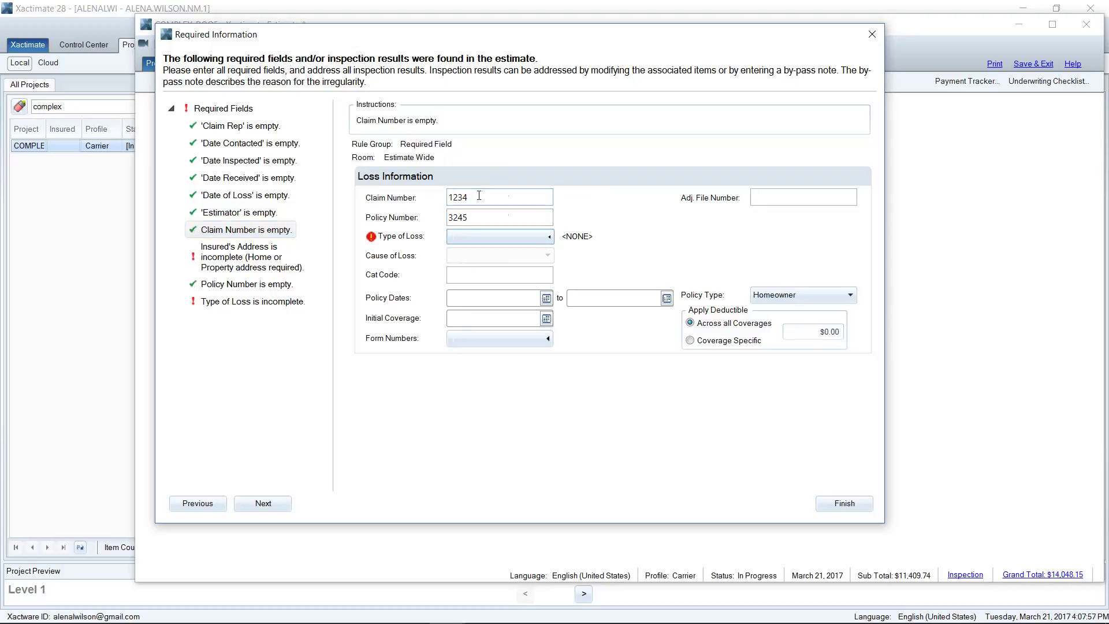
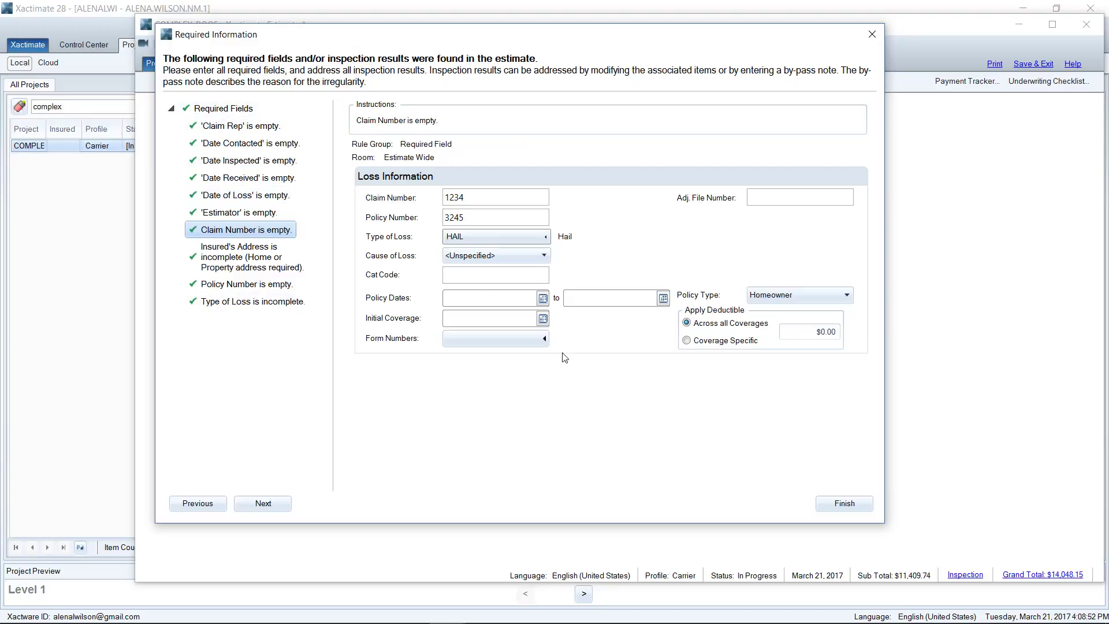
Step: Mark the estimate Completed and return to its line items, selecting Flashing - pipe jack
{"action": "left_click", "coordinate": [841, 507]}
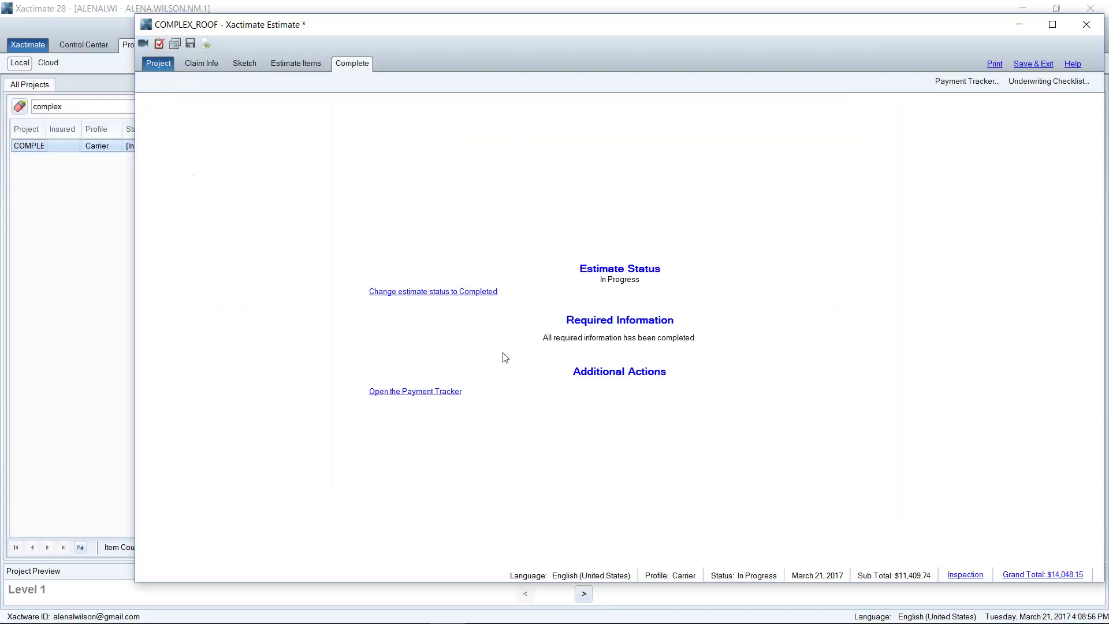
{"action": "left_click", "coordinate": [416, 293]}
{"action": "left_click", "coordinate": [419, 299]}
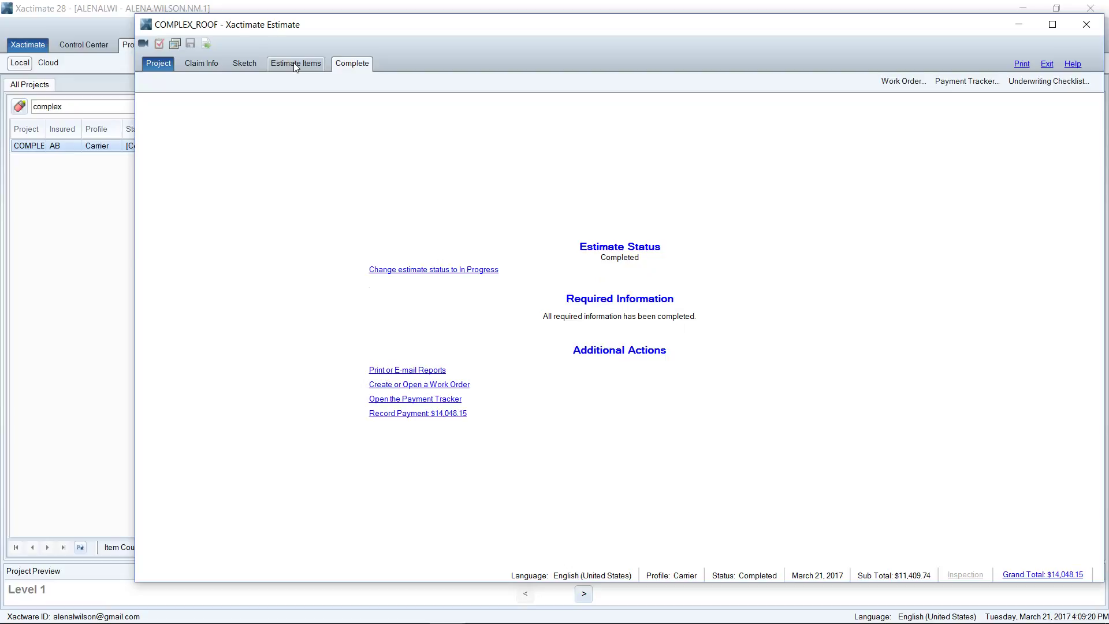
{"action": "left_click", "coordinate": [294, 62]}
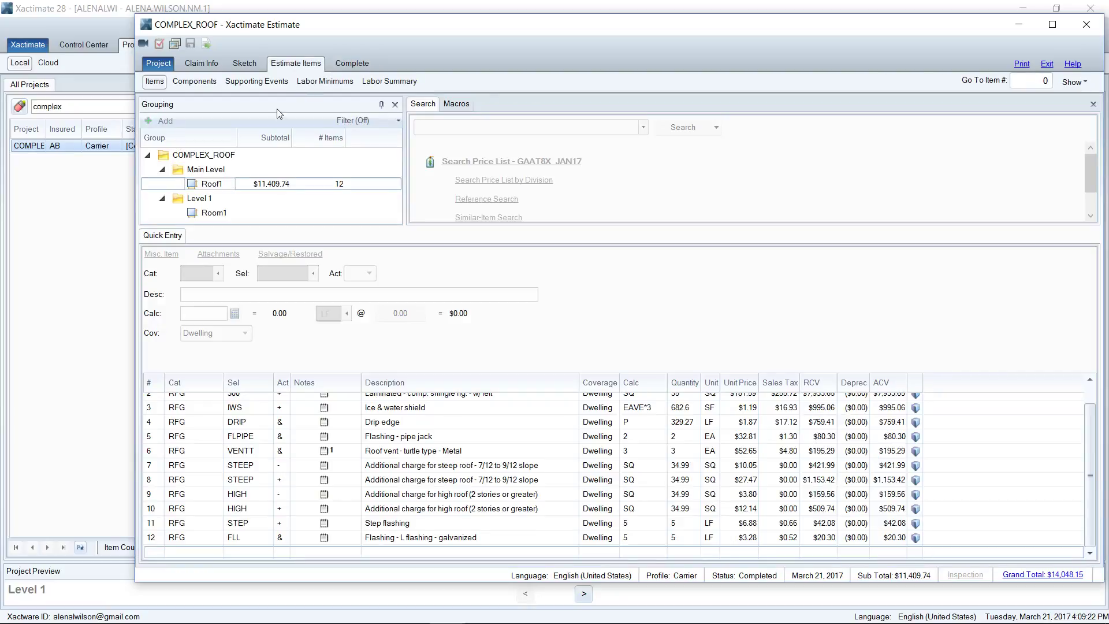
{"action": "left_click", "coordinate": [405, 436]}
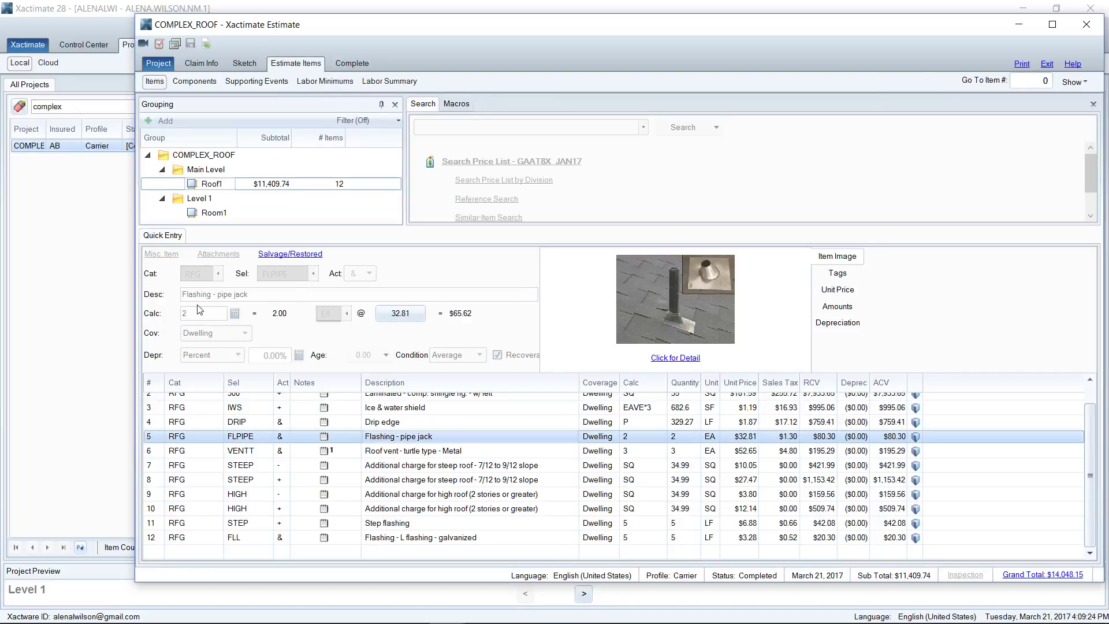
Step: Inspect the pipe jack line item's unit price details
{"action": "left_click", "coordinate": [221, 318]}
{"action": "left_click", "coordinate": [221, 318]}
{"action": "left_click", "coordinate": [396, 317]}
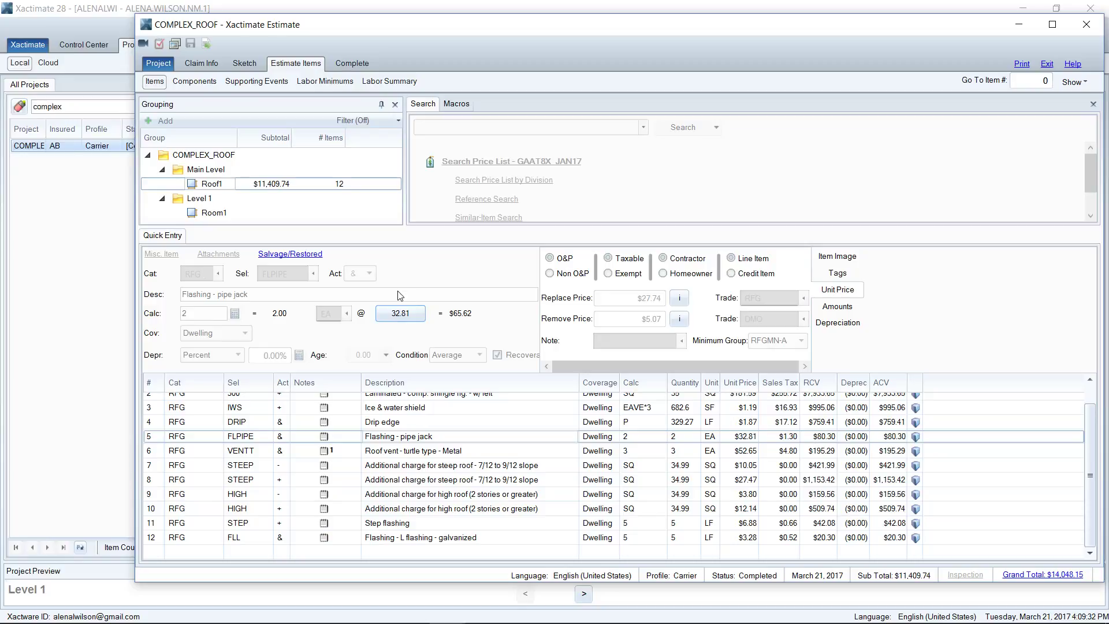
Step: Set the estimate back to In Progress, view its line items, then mark it Completed again
{"action": "left_click", "coordinate": [353, 64]}
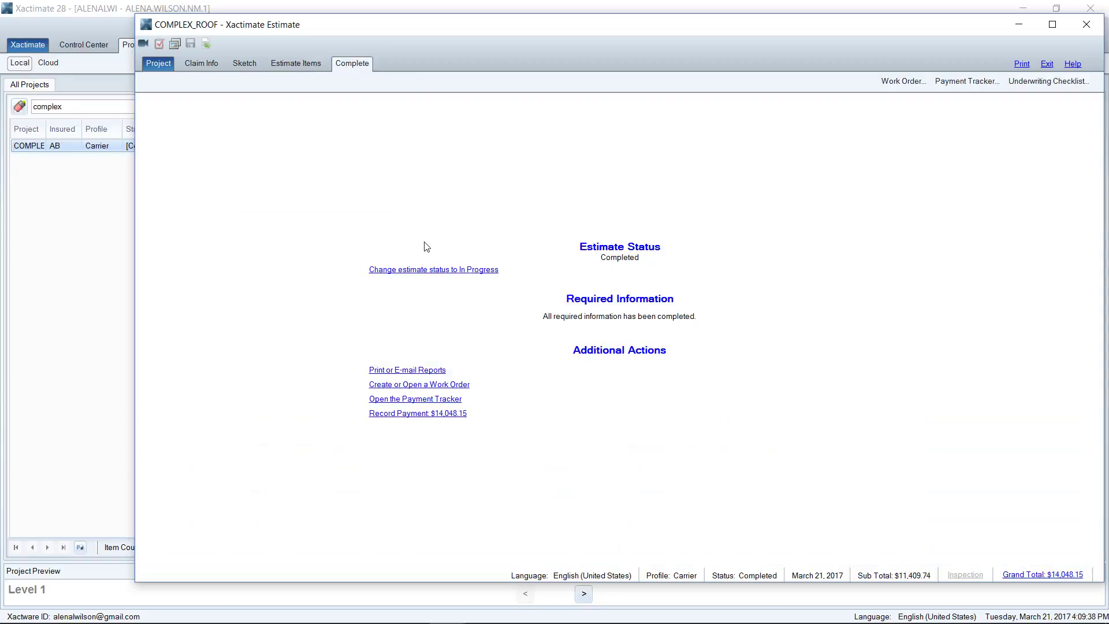
{"action": "left_click", "coordinate": [431, 269]}
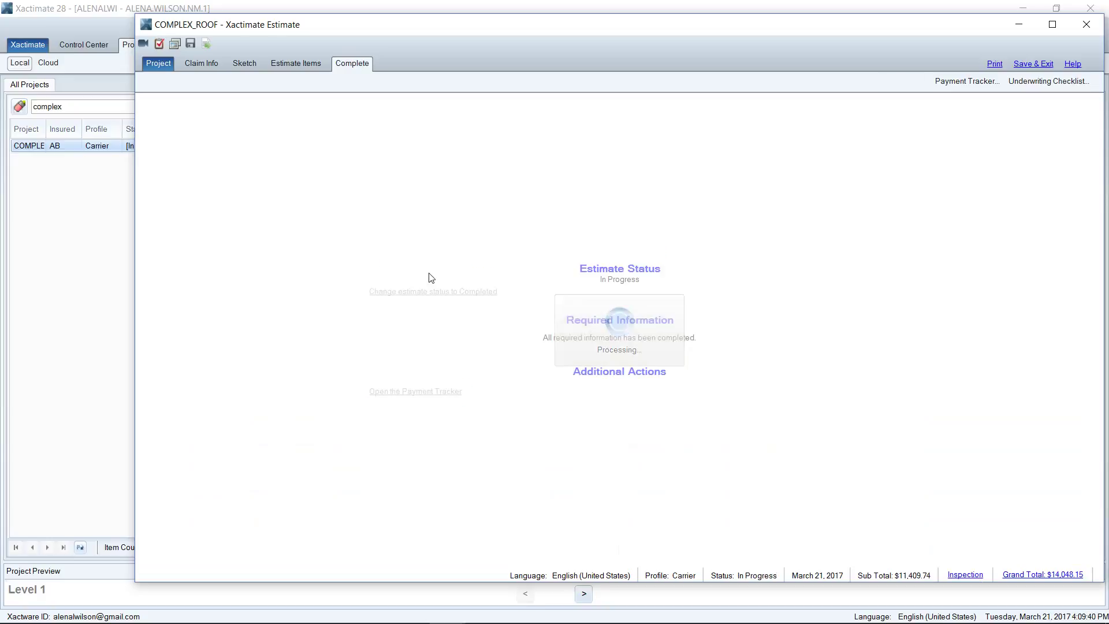
{"action": "left_click", "coordinate": [302, 68]}
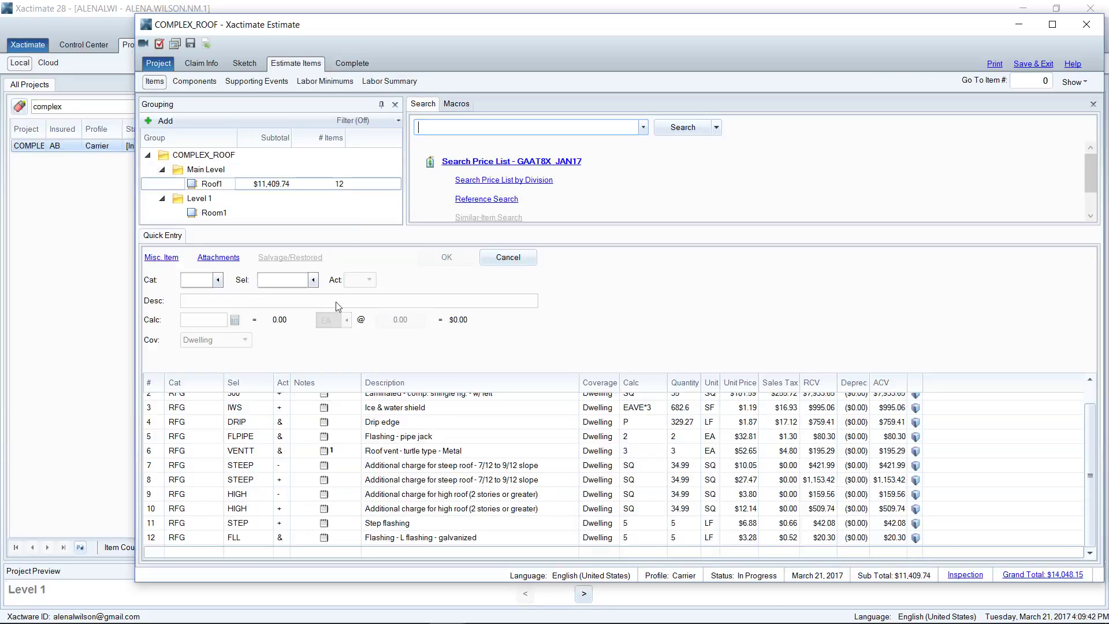
{"action": "left_click", "coordinate": [352, 65]}
{"action": "left_click", "coordinate": [416, 292]}
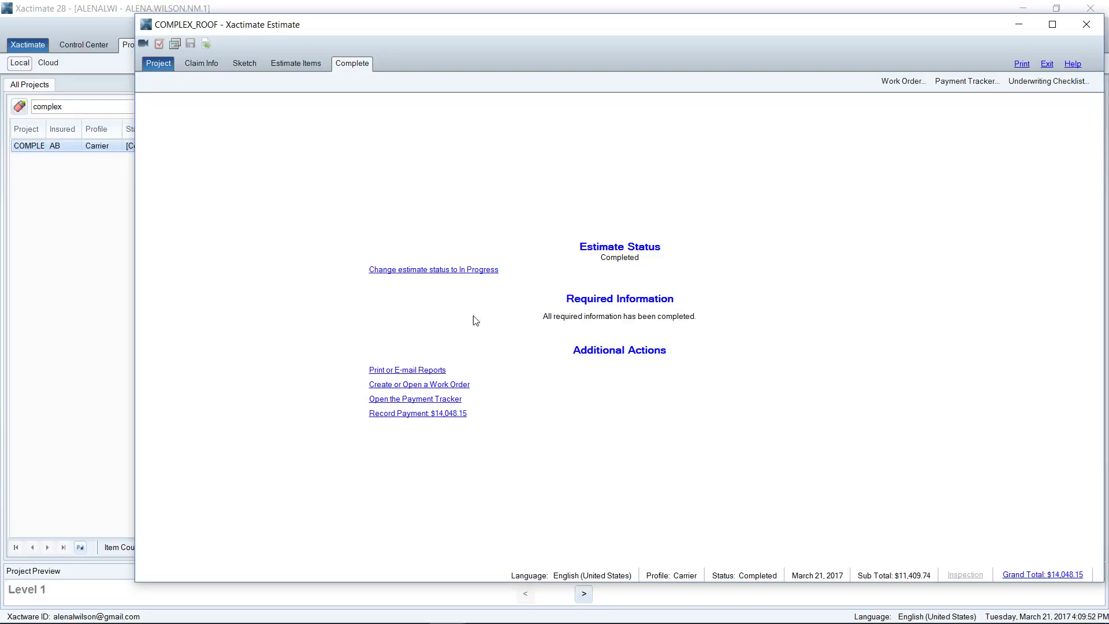
{"action": "left_click", "coordinate": [442, 270]}
Step: Close the estimate, widen the Project column, and clear the 'complex' search filter
{"action": "left_click", "coordinate": [1047, 64]}
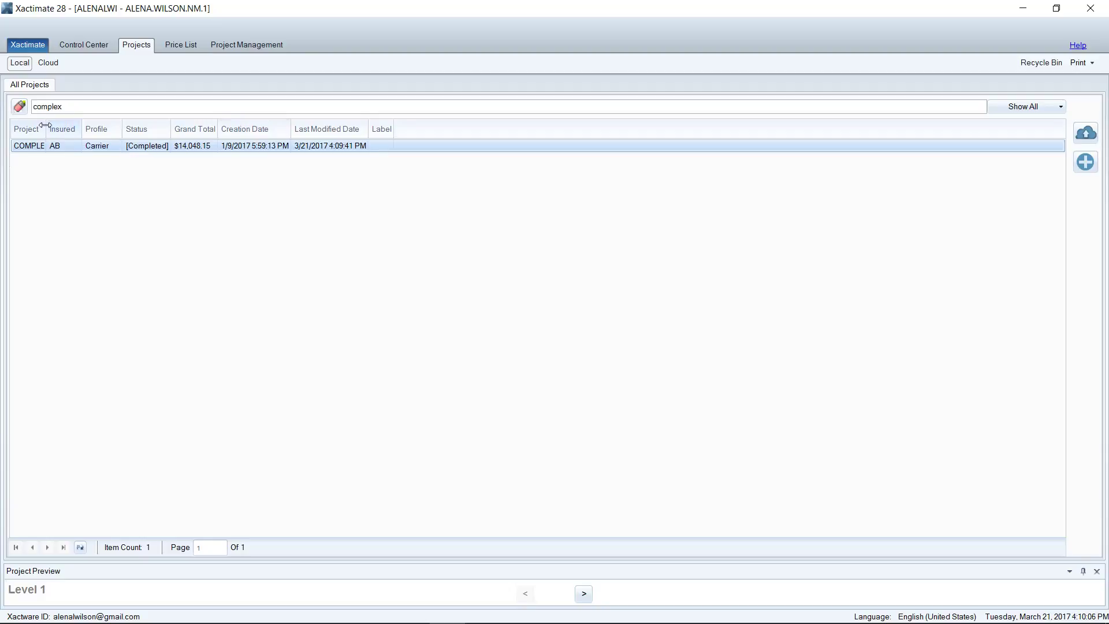
{"action": "left_click_drag", "start_coordinate": [47, 129], "coordinate": [97, 129]}
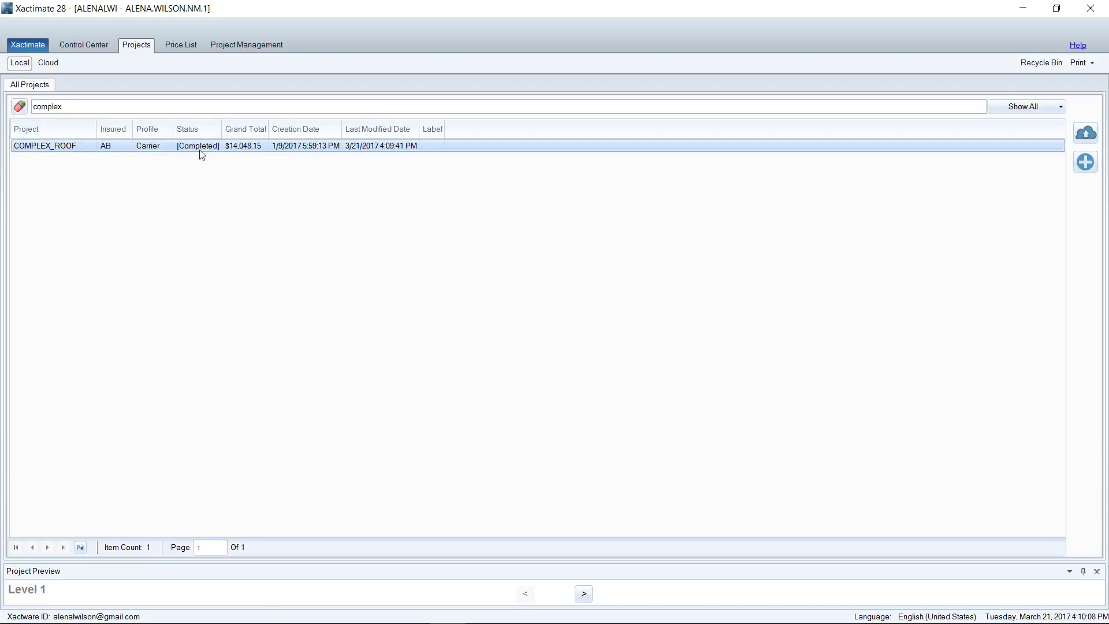
{"action": "left_click", "coordinate": [201, 154]}
{"action": "left_click", "coordinate": [80, 106]}
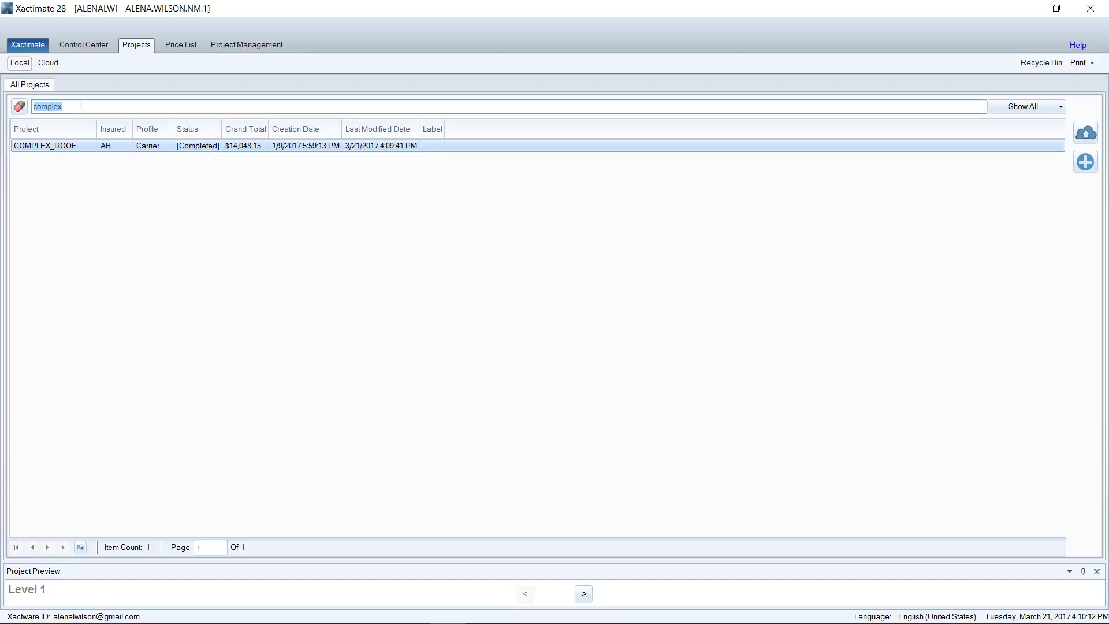
{"action": "key", "text": "BackSpace"}
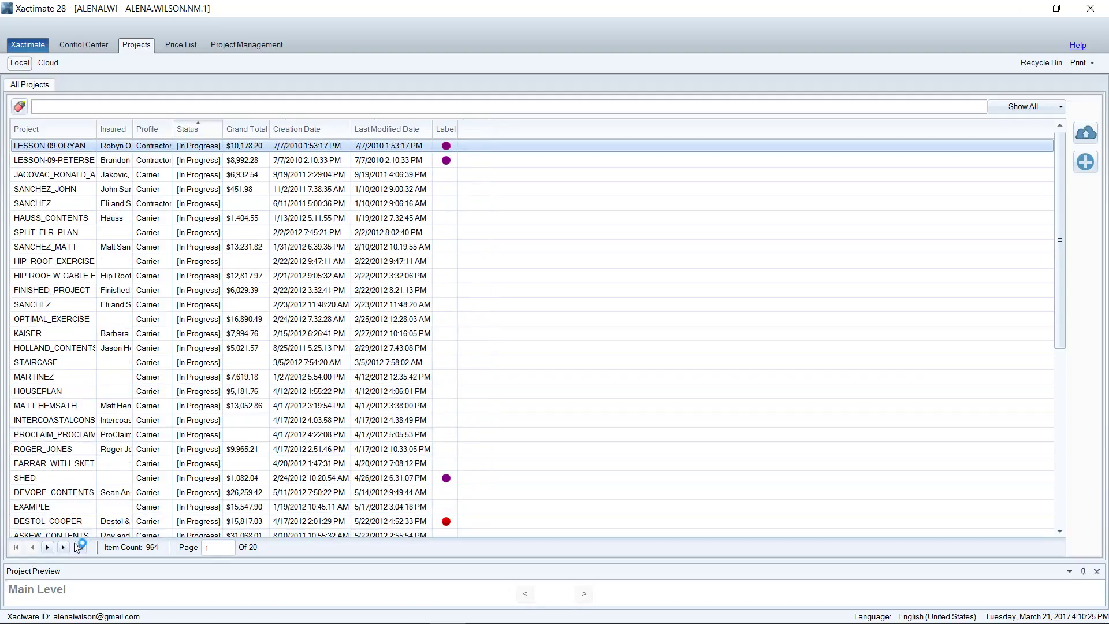
Step: Find COMPLEX_ROOF among Completed projects on the last page, then search the list for 'smith'
{"action": "left_click", "coordinate": [63, 547]}
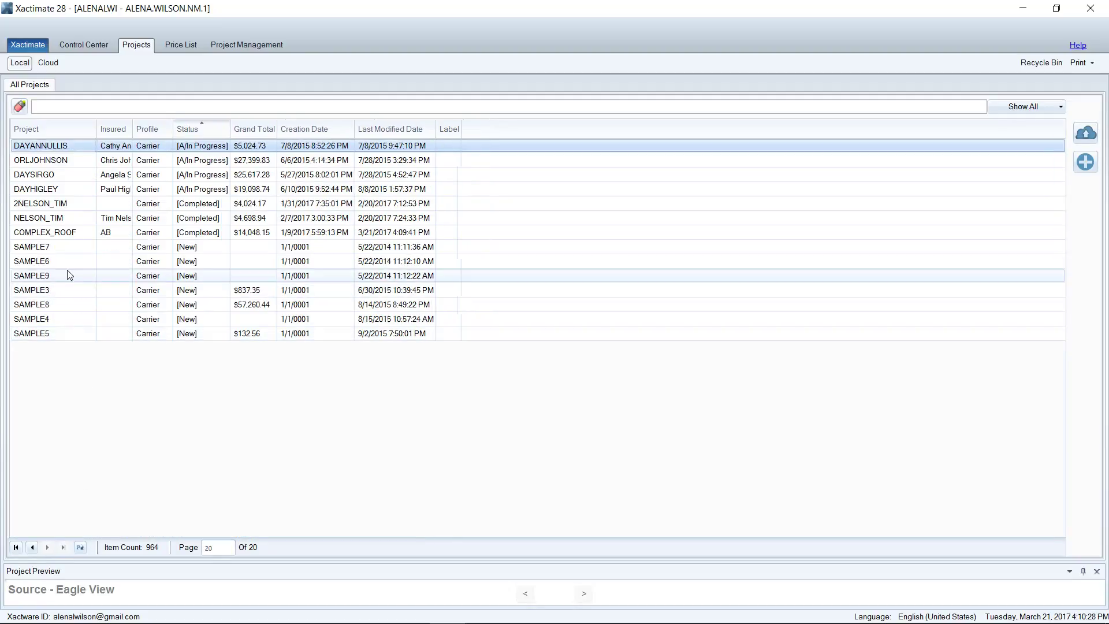
{"action": "left_click", "coordinate": [66, 234]}
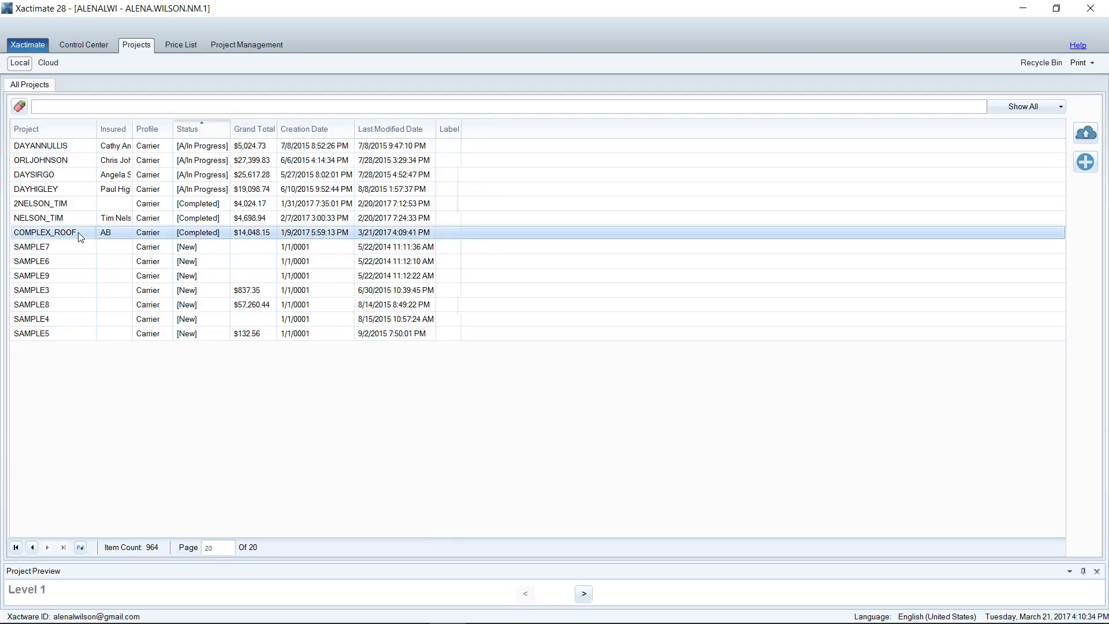
{"action": "left_click", "coordinate": [18, 549]}
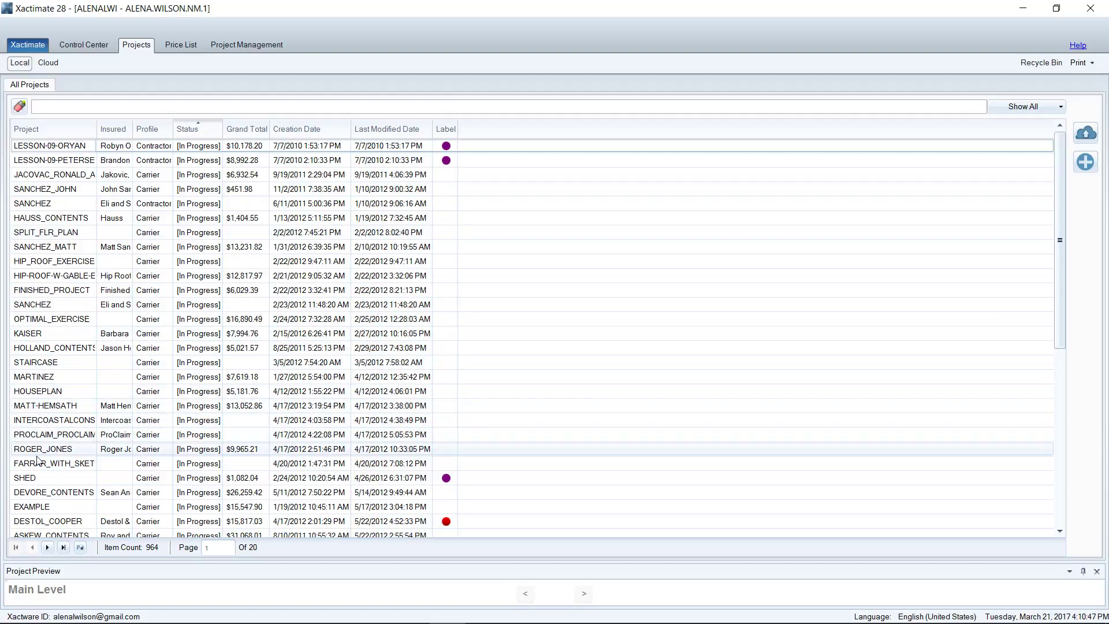
{"action": "left_click", "coordinate": [42, 479]}
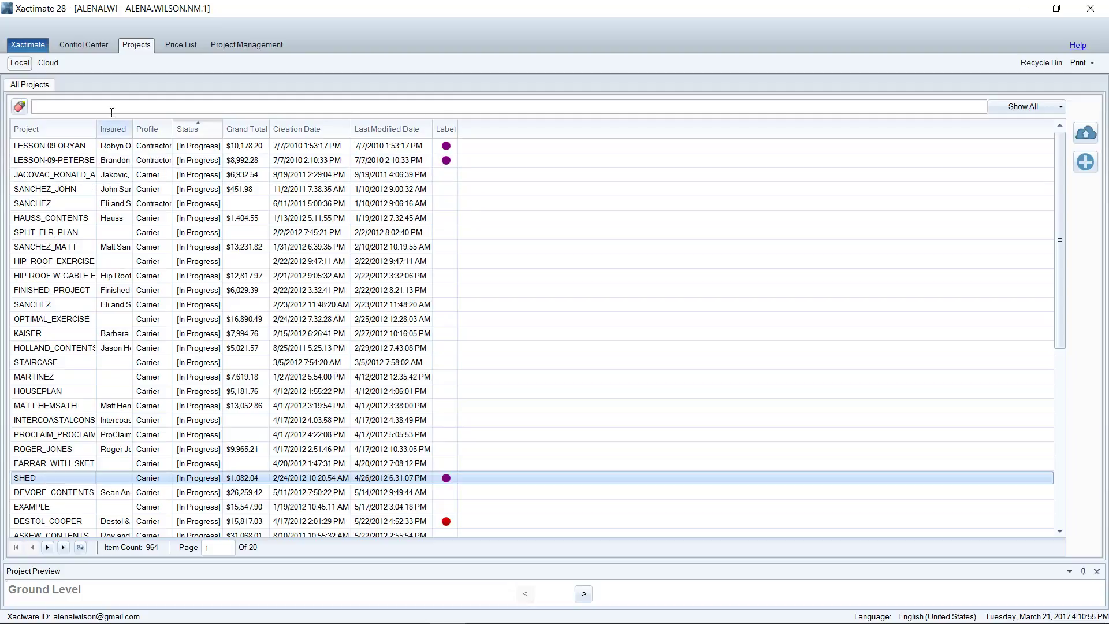
{"action": "left_click", "coordinate": [113, 109]}
{"action": "type", "text": "smith"}
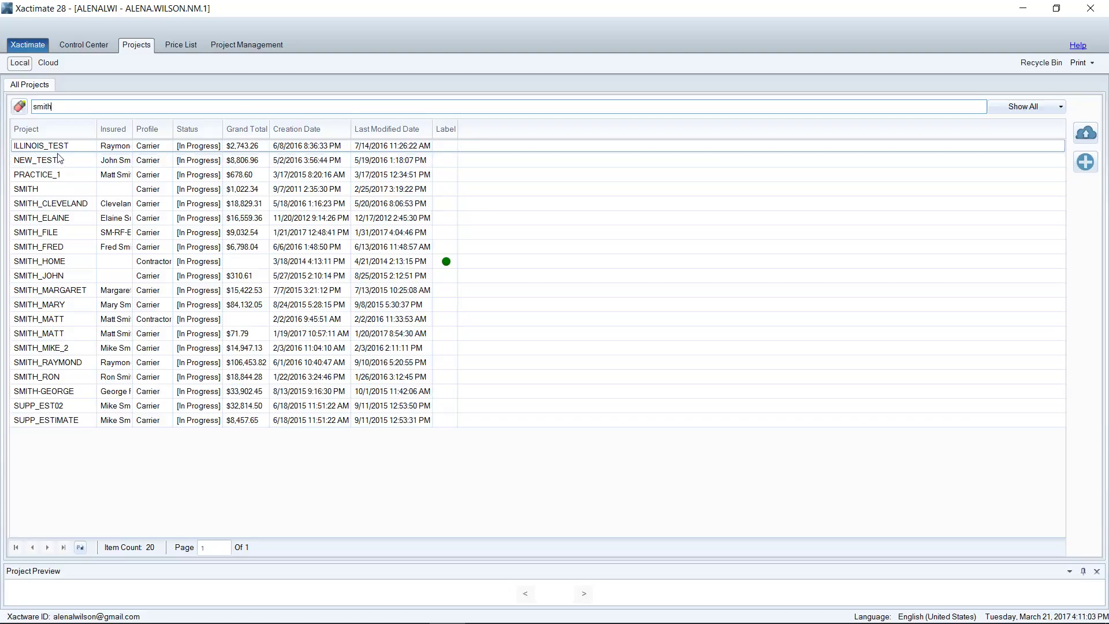
Step: Clear the 'smith' search, sort by Status, and preview label colours in a New Project dialog
{"action": "key", "text": "BackSpace"}
{"action": "key", "text": "BackSpace"}
{"action": "key", "text": "BackSpace"}
{"action": "key", "text": "BackSpace"}
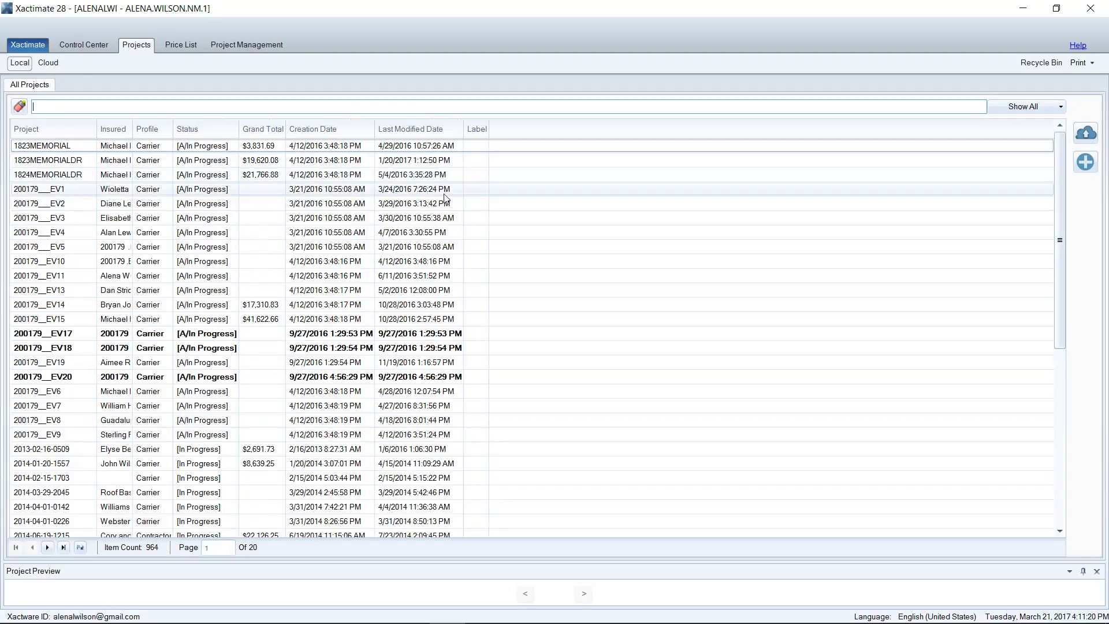
{"action": "scroll", "coordinate": [209, 142], "scroll_direction": "down", "scroll_amount": 3}
{"action": "scroll", "coordinate": [210, 142], "scroll_direction": "up", "scroll_amount": 3}
{"action": "left_click", "coordinate": [207, 132]}
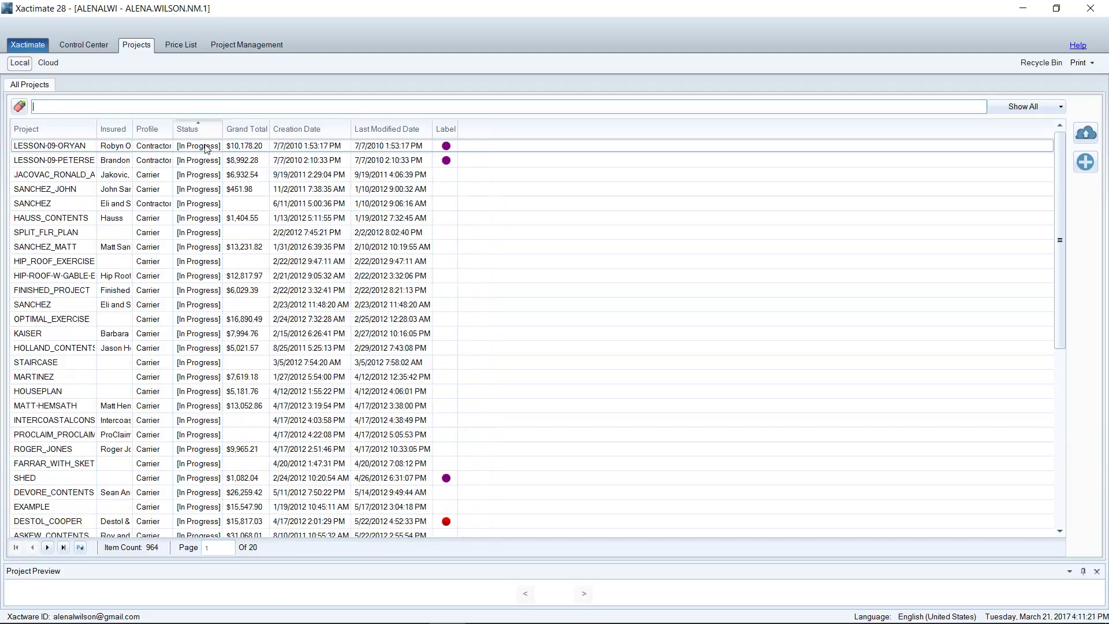
{"action": "left_click", "coordinate": [454, 154]}
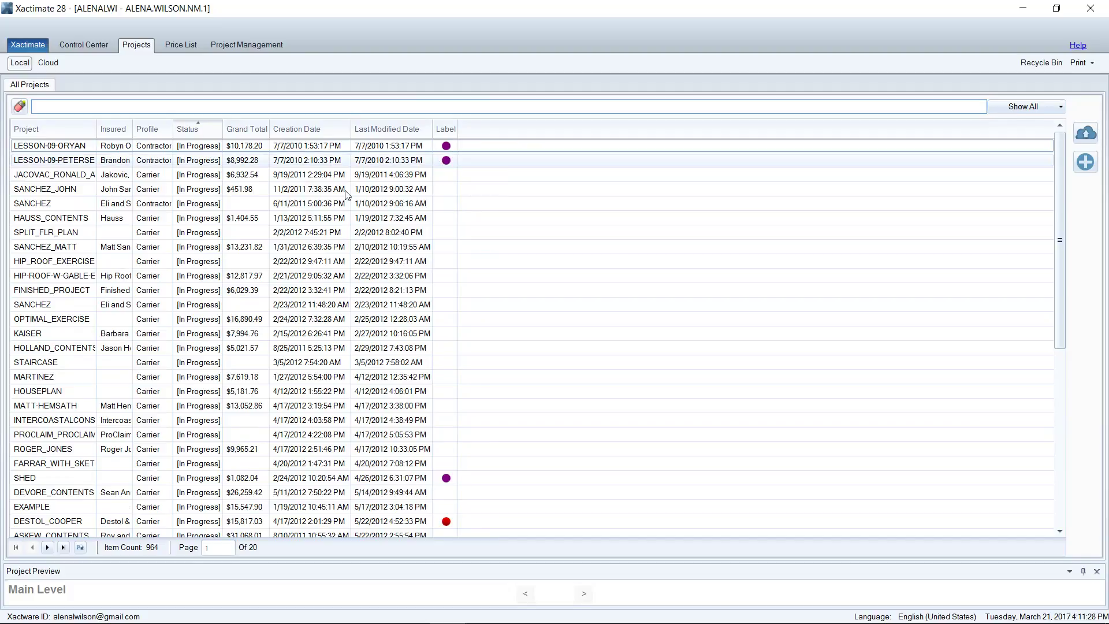
{"action": "left_click", "coordinate": [1087, 163]}
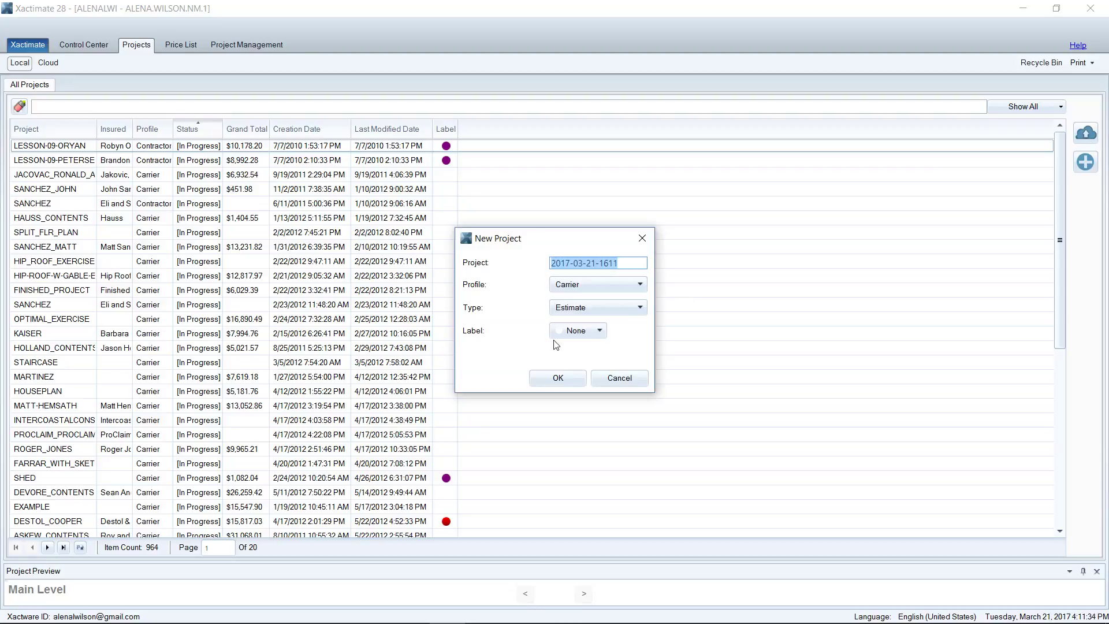
{"action": "left_click", "coordinate": [581, 335]}
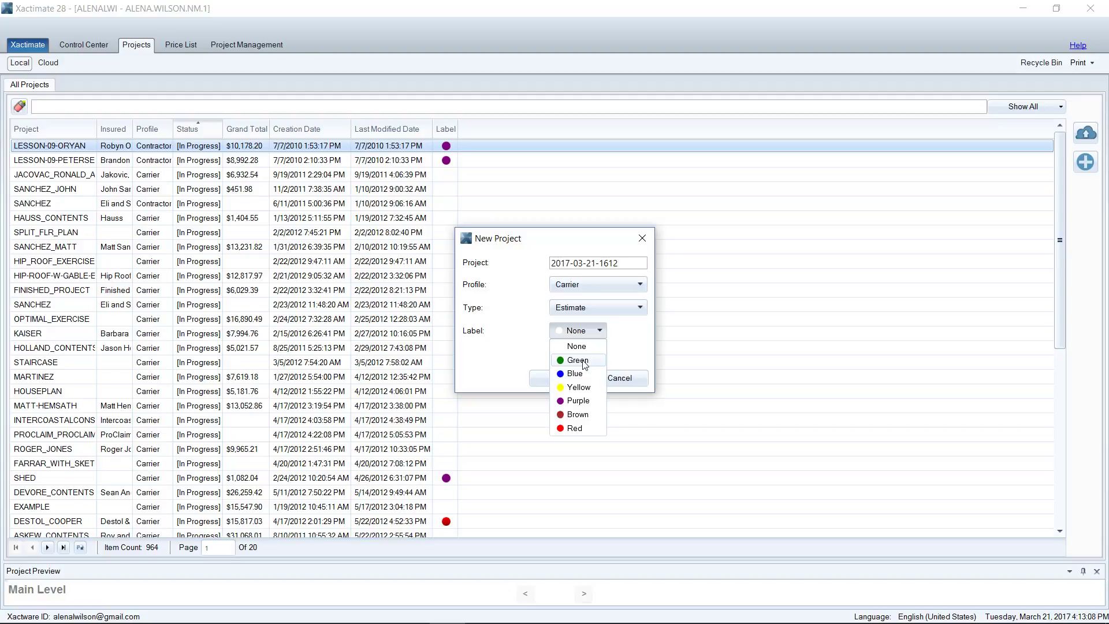
Step: Cancel the pending New Project, glance at the Control Center, then return to All Projects
{"action": "left_click", "coordinate": [576, 346]}
{"action": "left_click", "coordinate": [642, 238]}
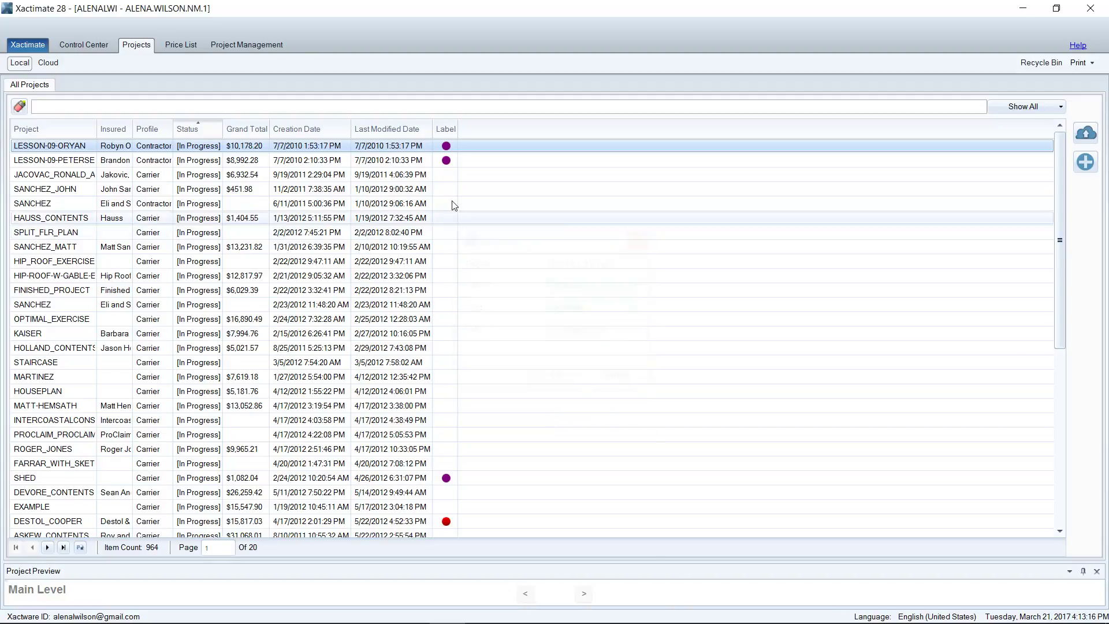
{"action": "left_click", "coordinate": [98, 46]}
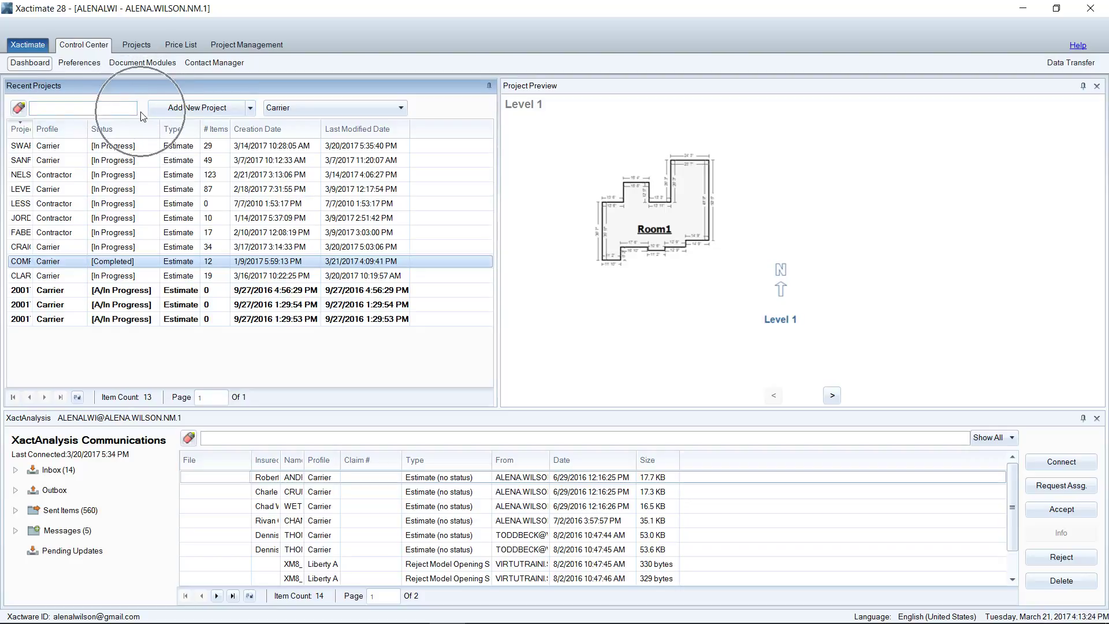
{"action": "left_click", "coordinate": [134, 50]}
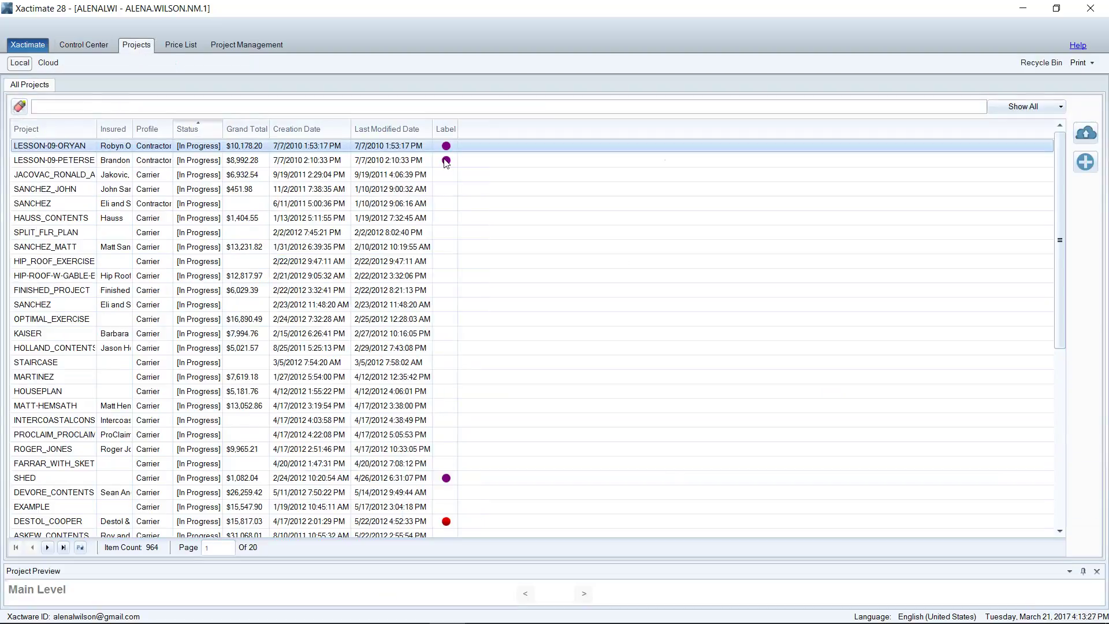
Step: Open and cancel a New Project dialog, then return to the Control Center dashboard
{"action": "left_click", "coordinate": [1086, 162]}
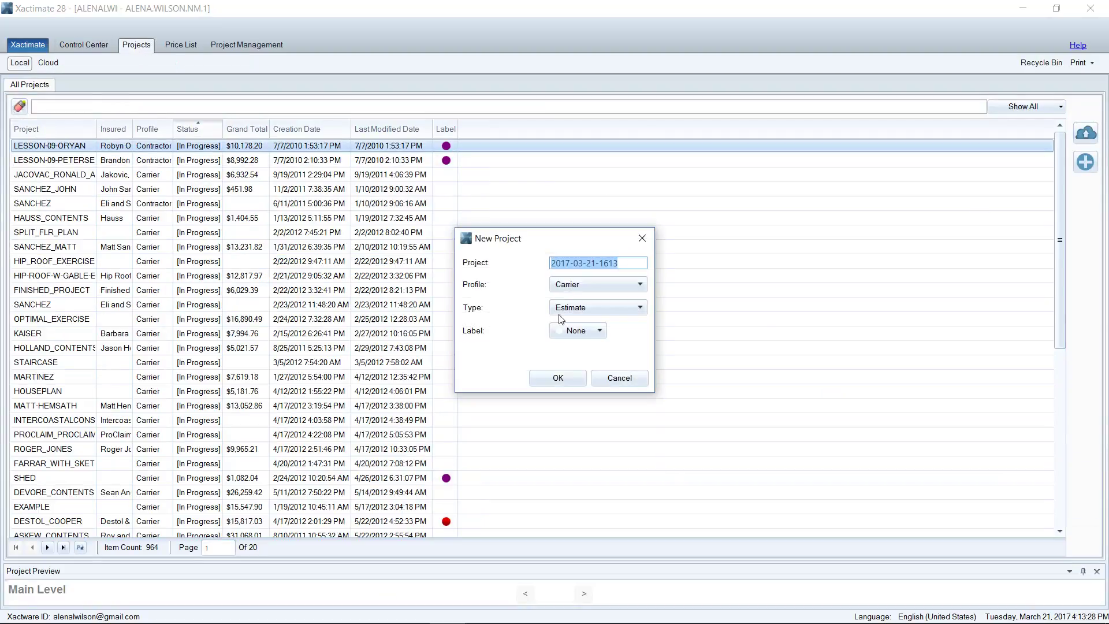
{"action": "left_click", "coordinate": [617, 379]}
{"action": "left_click", "coordinate": [81, 48]}
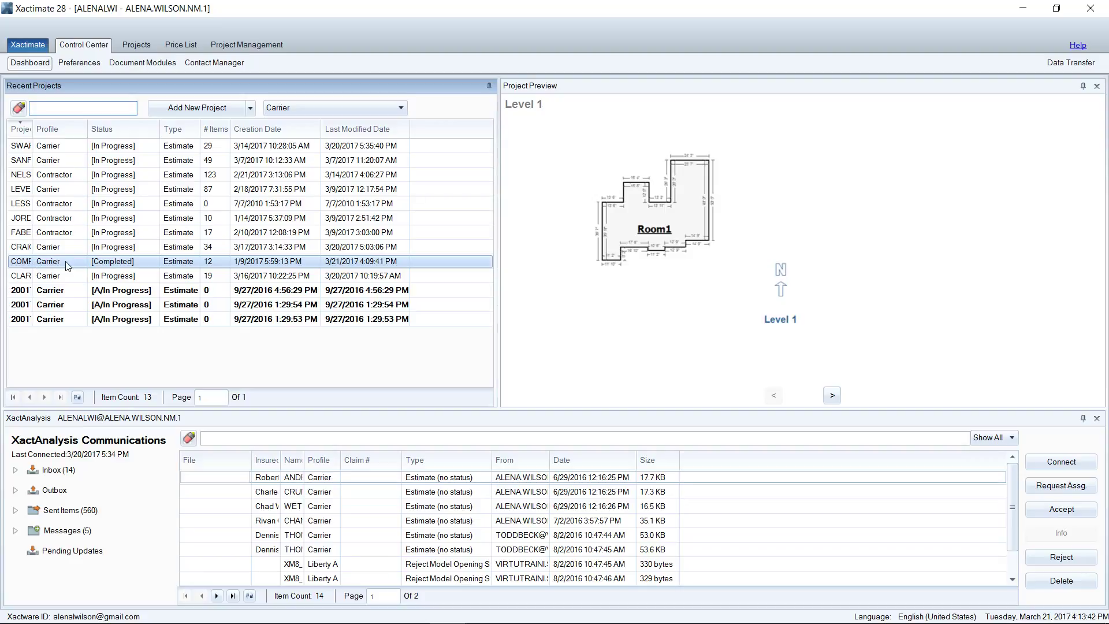
Step: Set the COMPLEX_ROOF project's label to Green in its Info/Rename dialog and save
{"action": "right_click", "coordinate": [67, 265]}
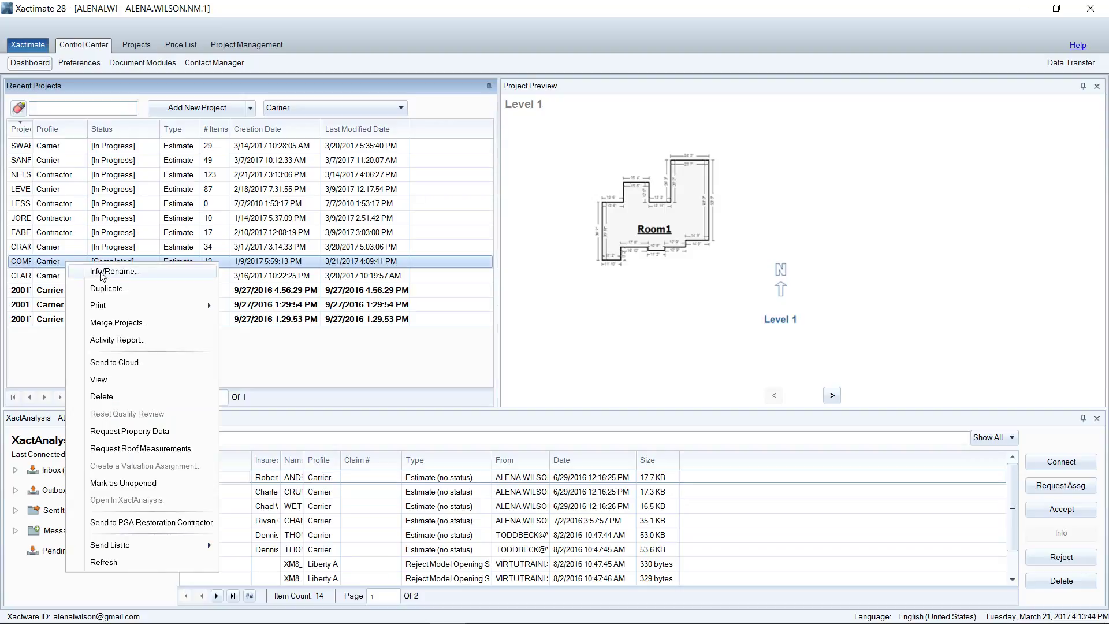
{"action": "left_click", "coordinate": [139, 277]}
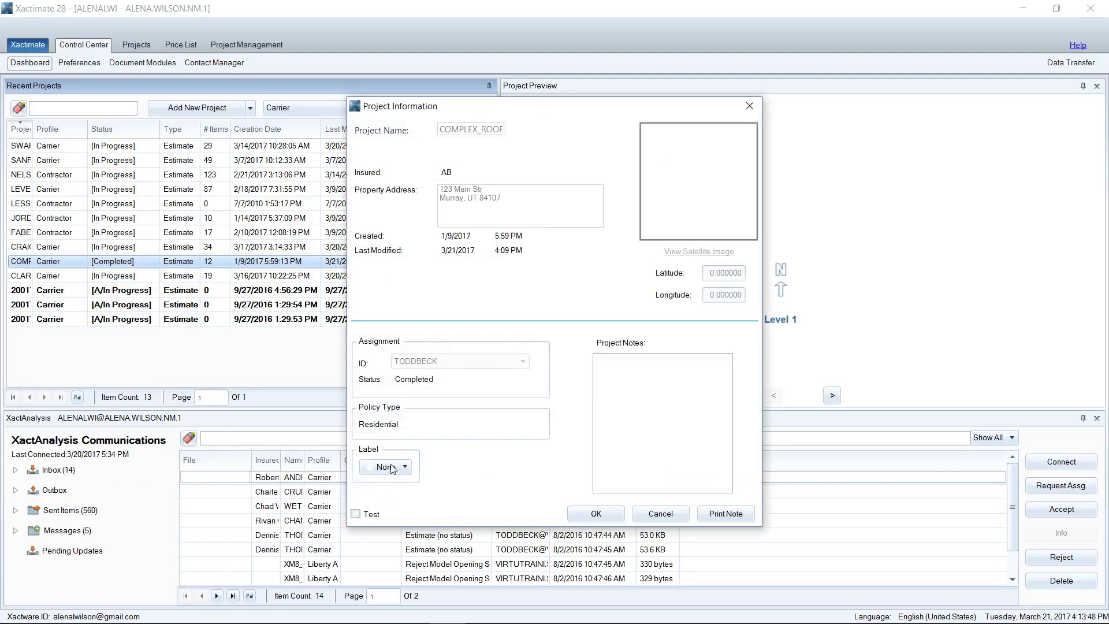
{"action": "left_click", "coordinate": [395, 468]}
{"action": "left_click", "coordinate": [395, 496]}
{"action": "left_click", "coordinate": [596, 514]}
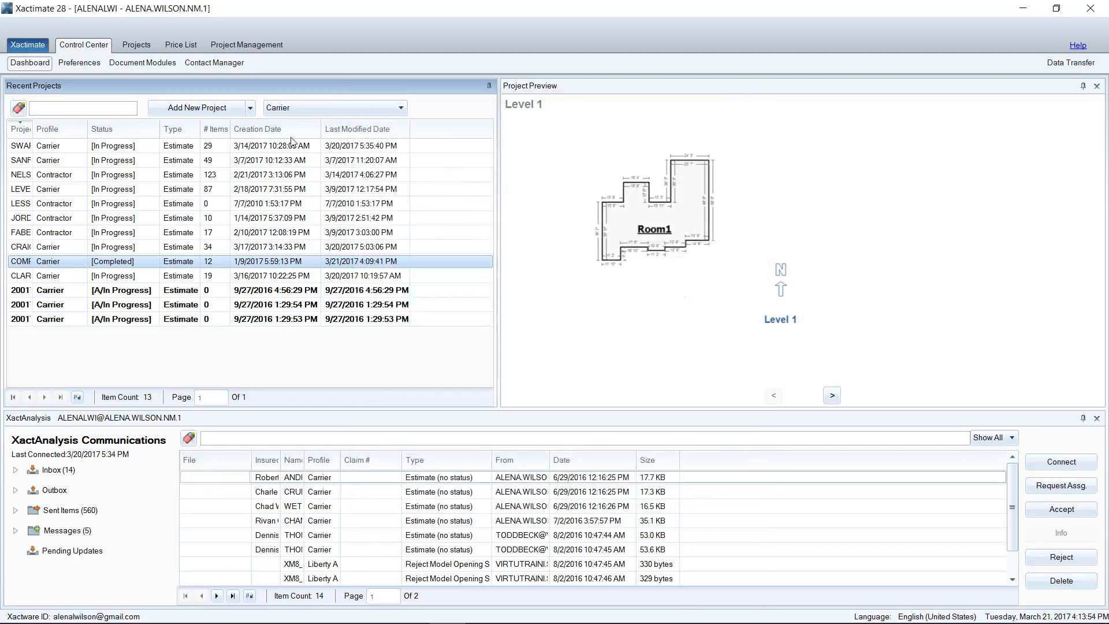
Step: Go to the Projects tab to list all 964 local projects with their labels
{"action": "left_click", "coordinate": [138, 48]}
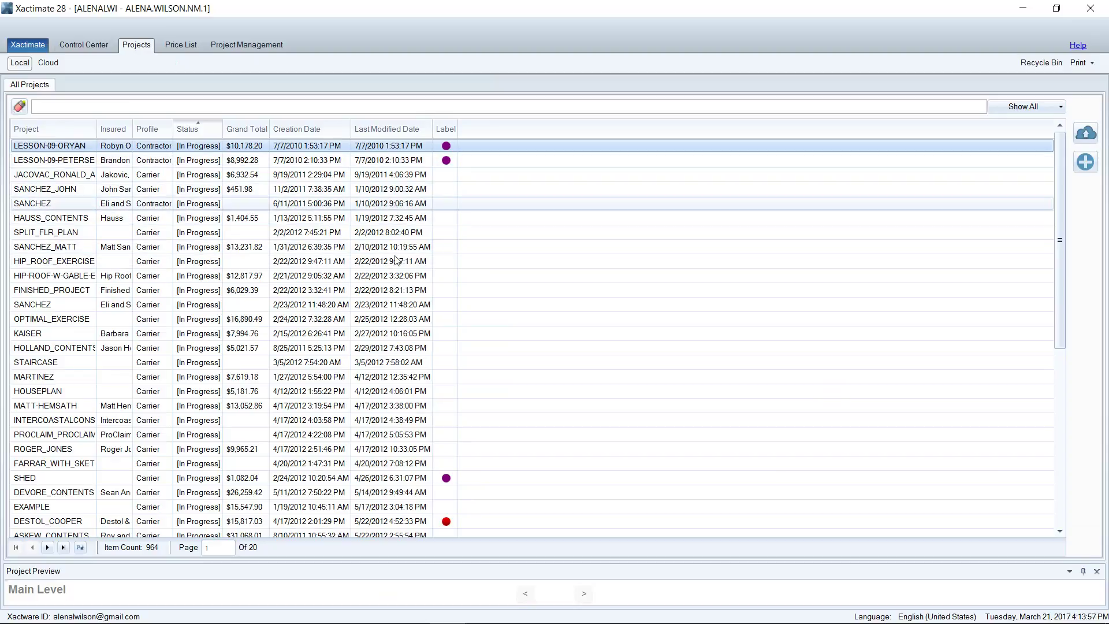